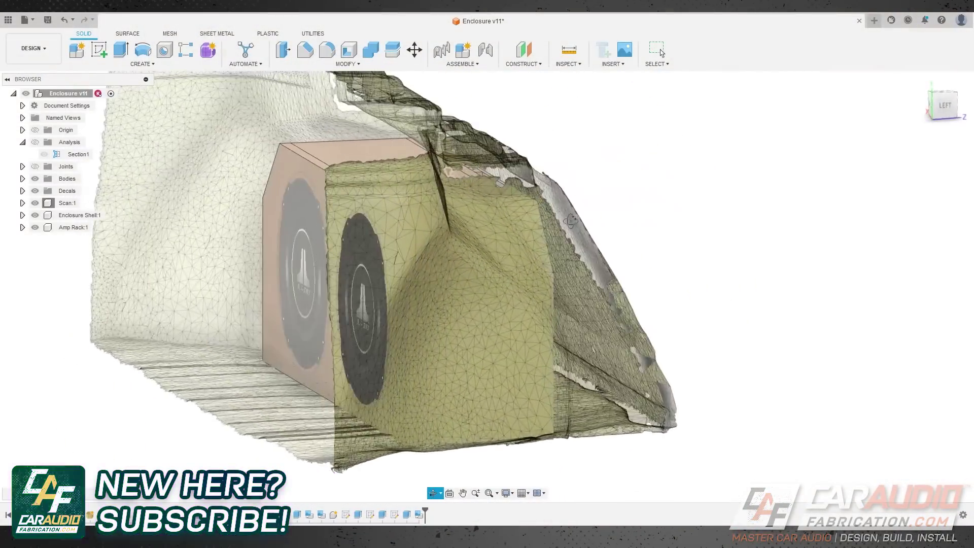
# On the Crutchfield site, choose a 2021 Hyundai in the vehicle fit finder and view the installation gear for the JL Audio C2650.
pyautogui.scroll(-3, 590, 223)
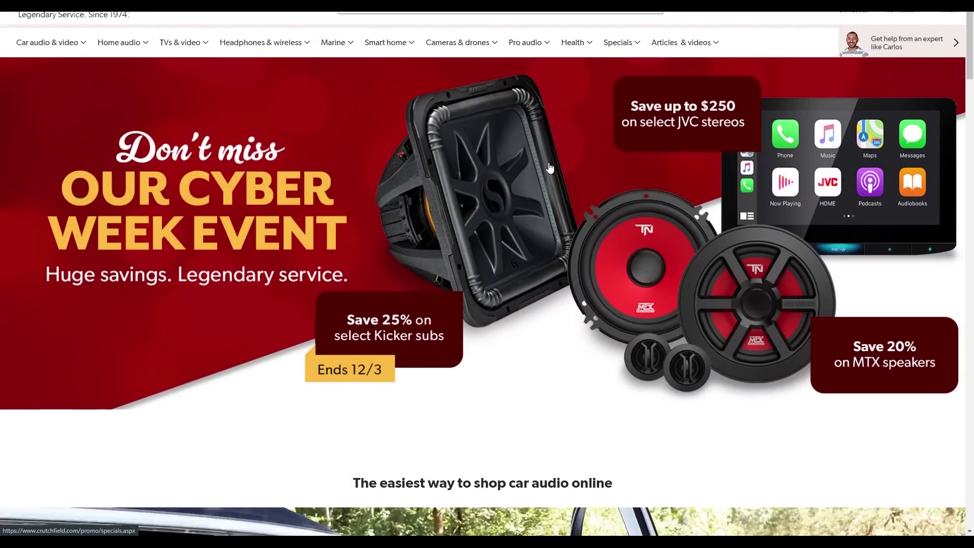
pyautogui.scroll(-6, 546, 172)
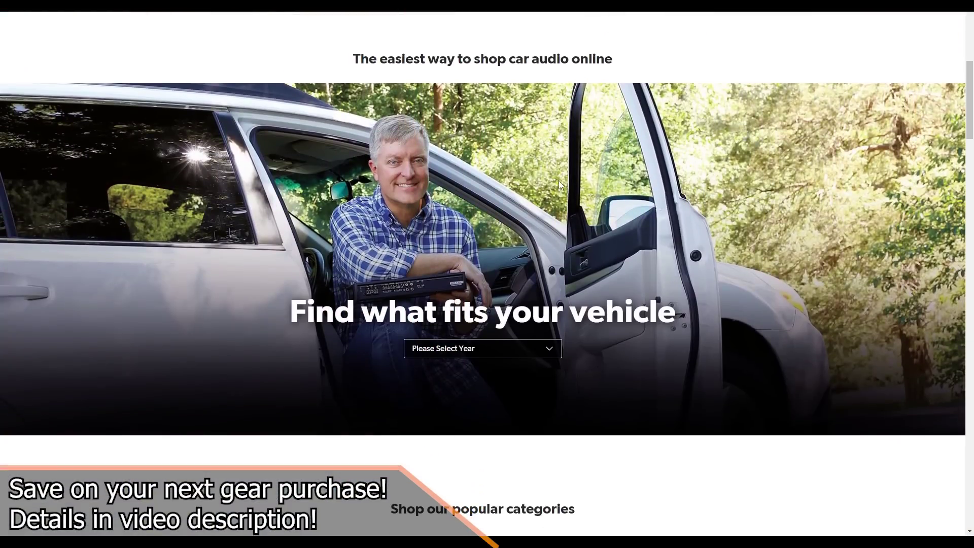
pyautogui.scroll(-4, 559, 183)
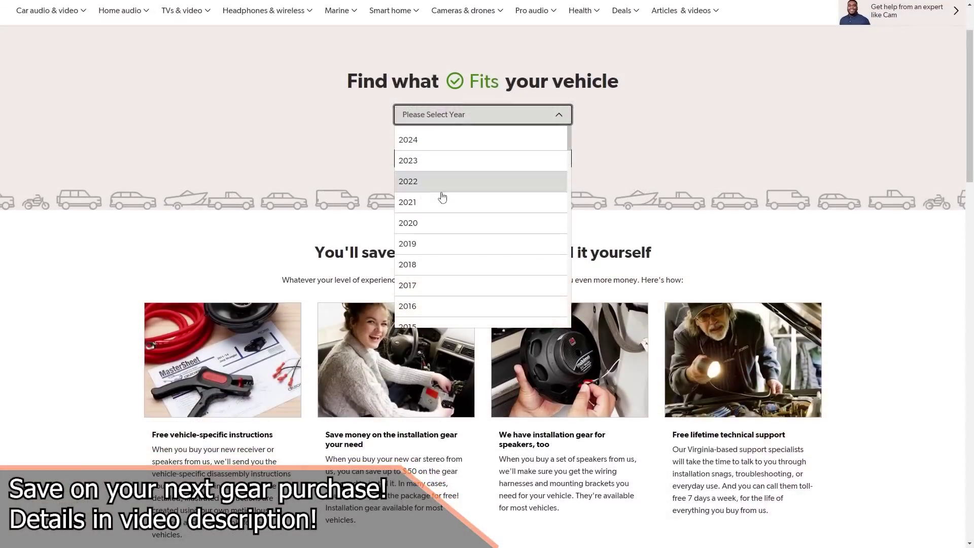
pyautogui.click(441, 198)
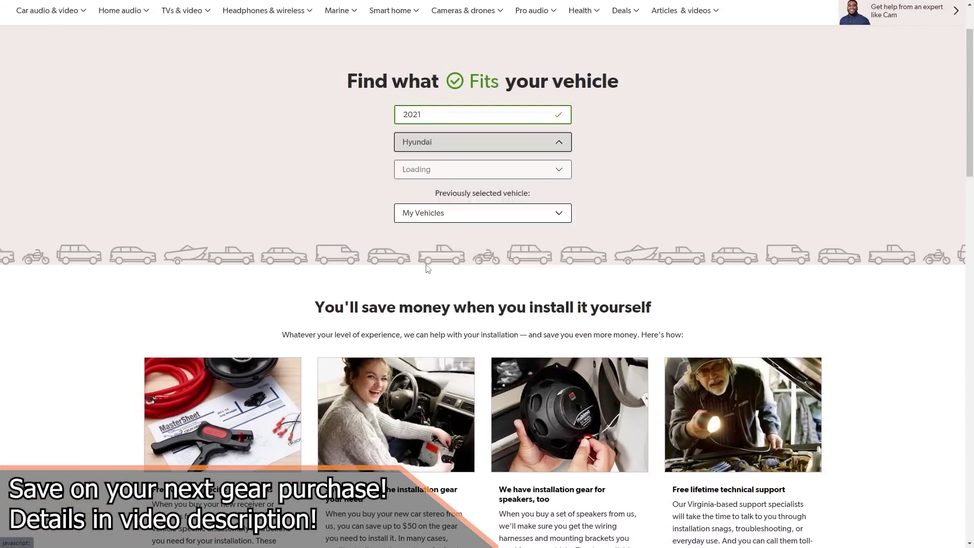
pyautogui.click(478, 165)
pyautogui.click(450, 223)
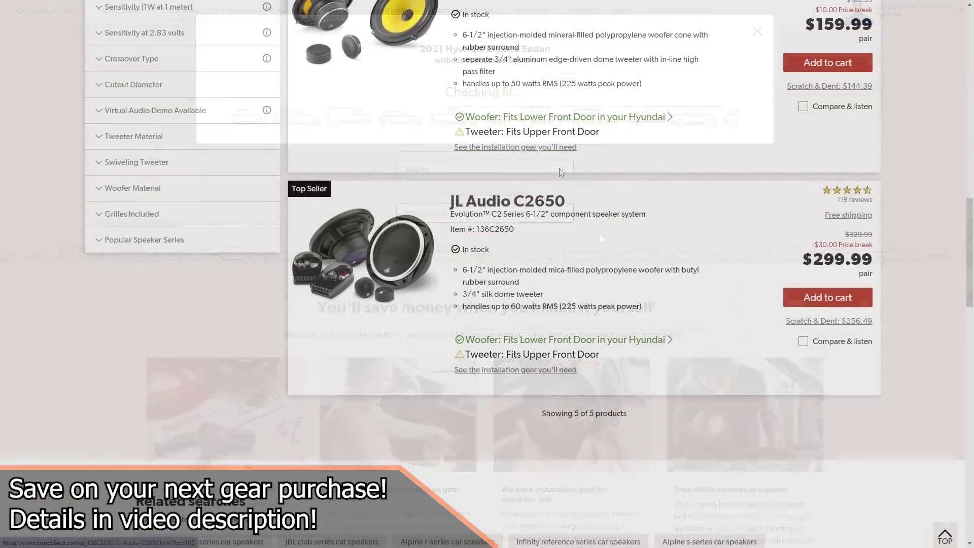
pyautogui.click(548, 370)
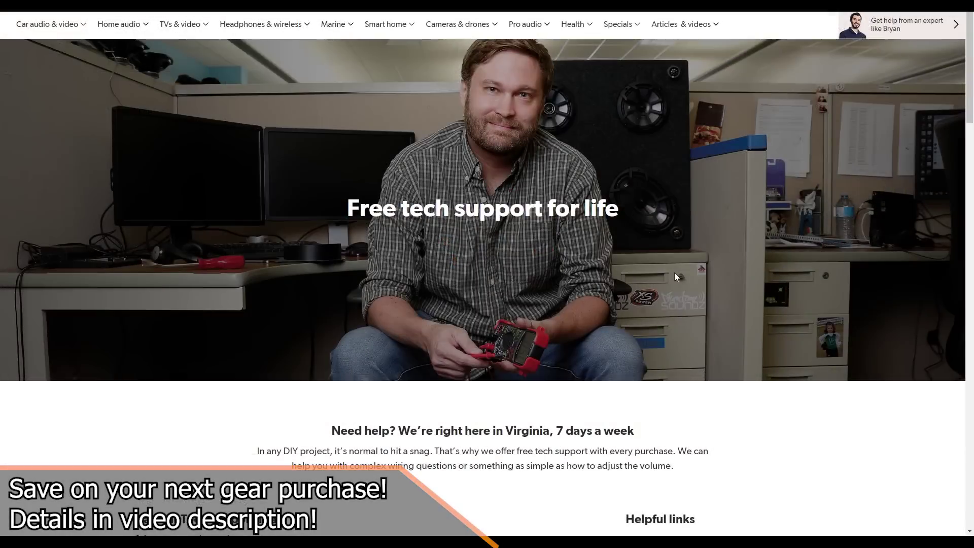
# Look through Crutchfield's free tech support page and the Cyber Week deals newsletter.
pyautogui.scroll(-4, 674, 273)
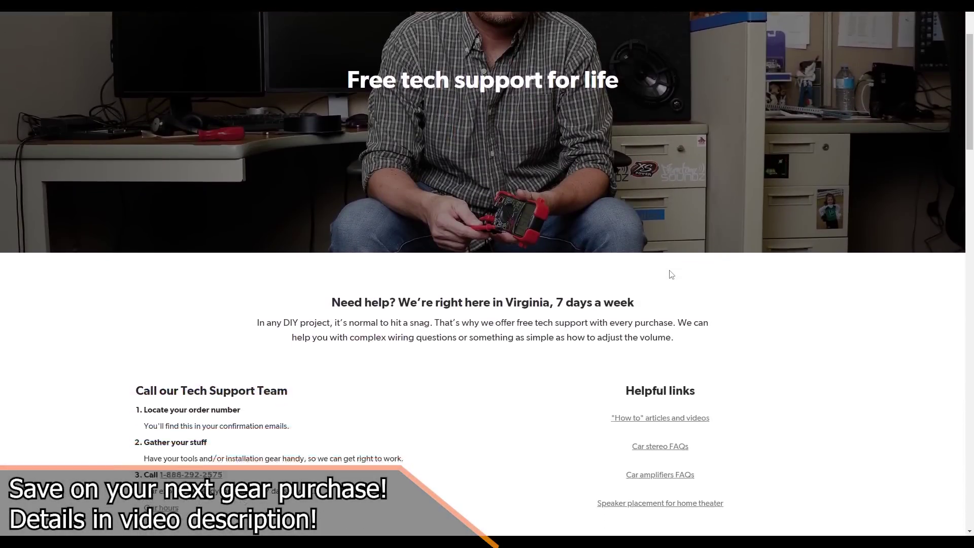
pyautogui.scroll(-1, 677, 261)
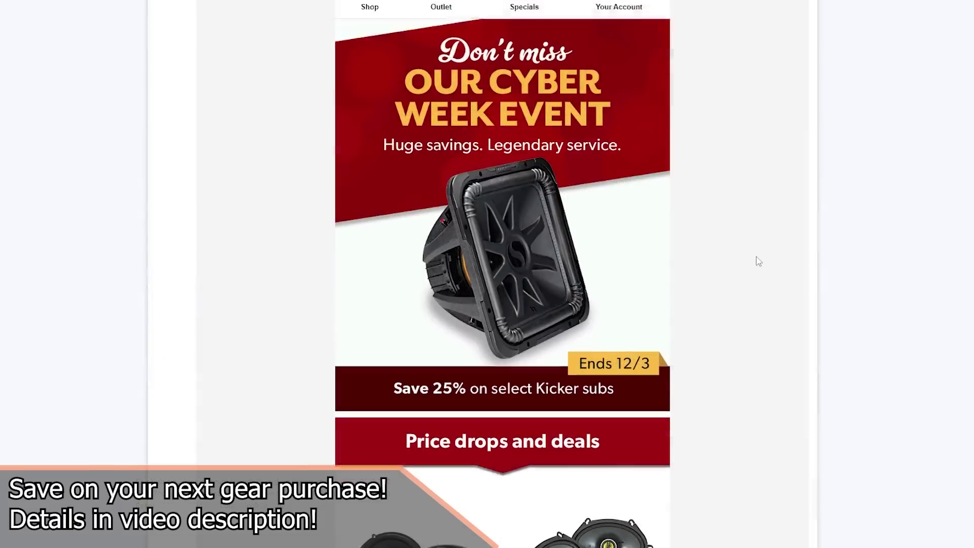
pyautogui.scroll(-7, 765, 257)
pyautogui.scroll(-7, 779, 253)
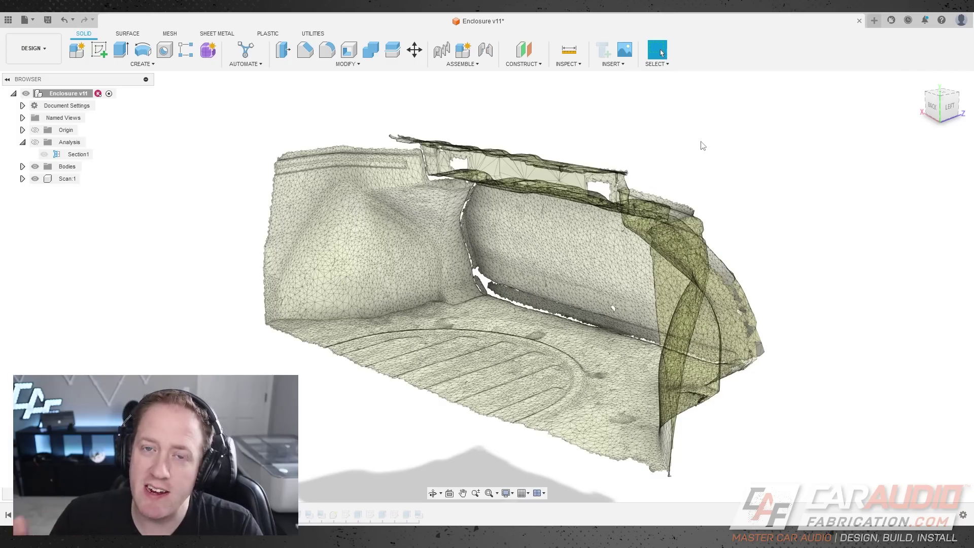
# In Fusion, measure the distance across the trunk scan between the two side edges of the rear seat opening.
pyautogui.keyDown('shift'); pyautogui.moveTo(730, 222); pyautogui.dragTo(745, 220, button='middle'); pyautogui.keyUp('shift')
pyautogui.scroll(5, 383, 254)
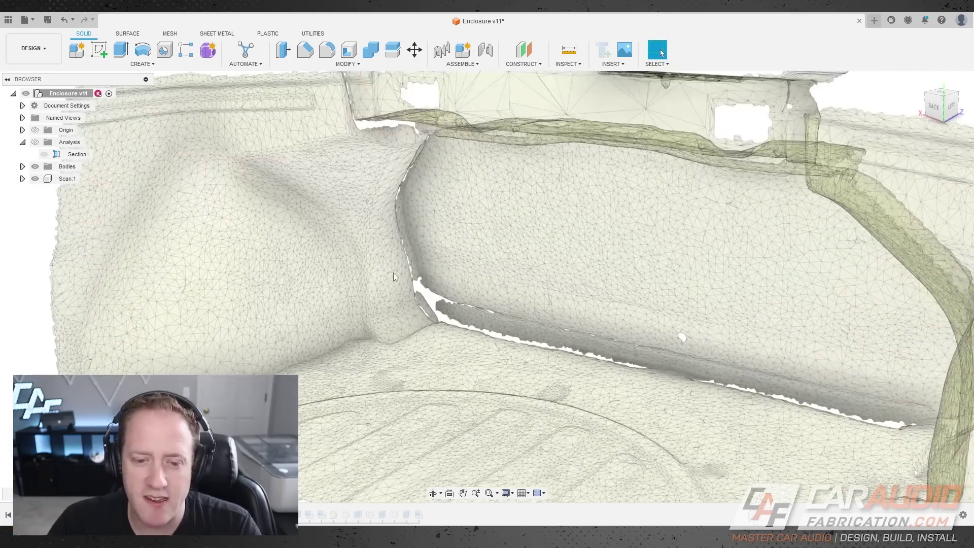
pyautogui.press('i')
pyautogui.click(389, 261)
pyautogui.keyDown('shift'); pyautogui.moveTo(575, 271); pyautogui.dragTo(598, 272, button='middle'); pyautogui.keyUp('shift')
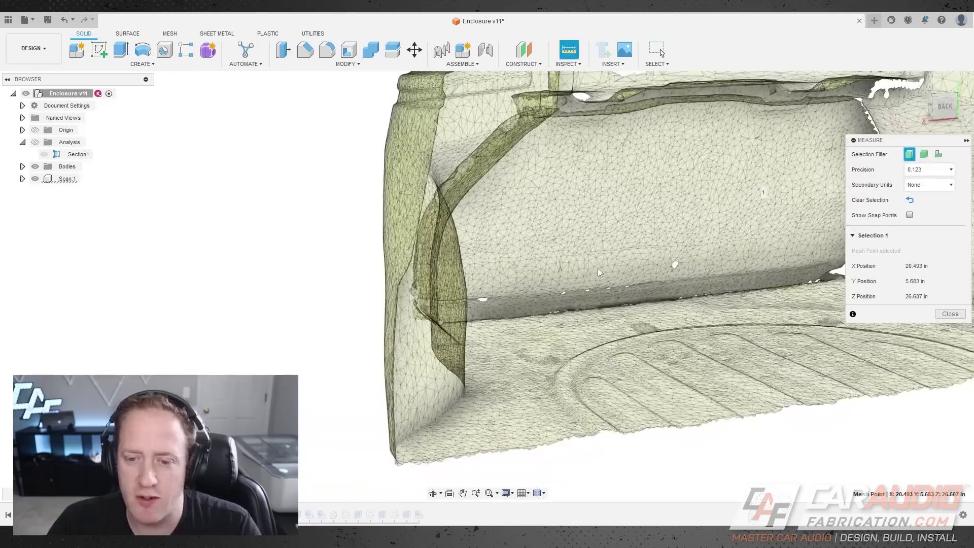
pyautogui.scroll(-2, 393, 279)
pyautogui.moveTo(659, 274); pyautogui.dragTo(340, 288, button='middle')
pyautogui.scroll(4, 547, 238)
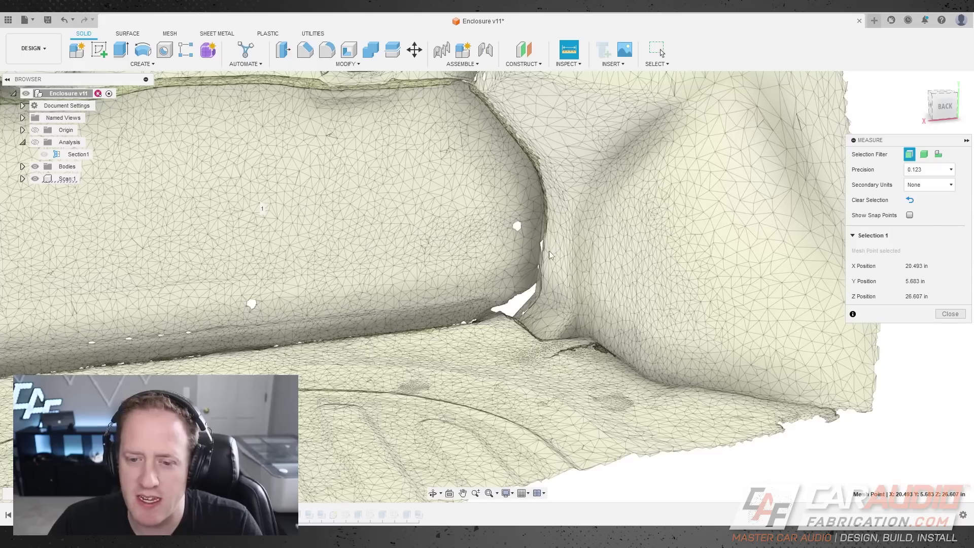
pyautogui.click(547, 244)
pyautogui.scroll(-2, 493, 255)
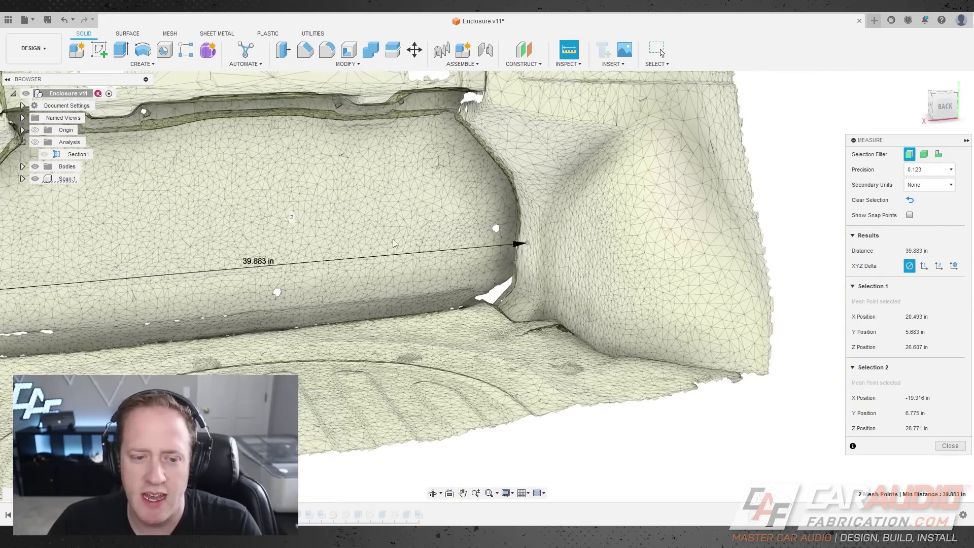
pyautogui.scroll(-3, 593, 260)
pyautogui.keyDown('shift'); pyautogui.moveTo(556, 260); pyautogui.dragTo(620, 252, button='middle'); pyautogui.keyUp('shift')
pyautogui.scroll(-2, 610, 265)
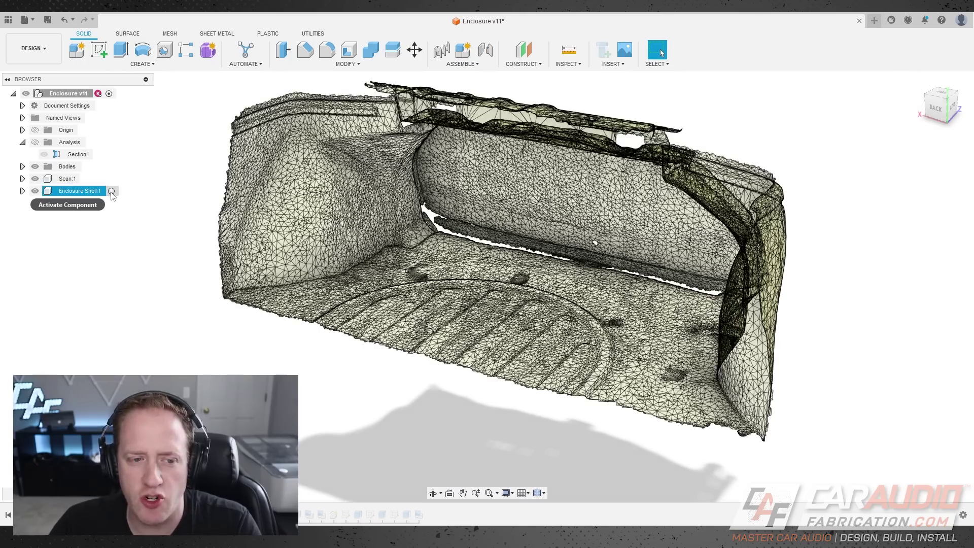
# Activate the Enclosure Shell component and check the Envelope sketch against the trunk scan from the back view.
pyautogui.click(112, 192)
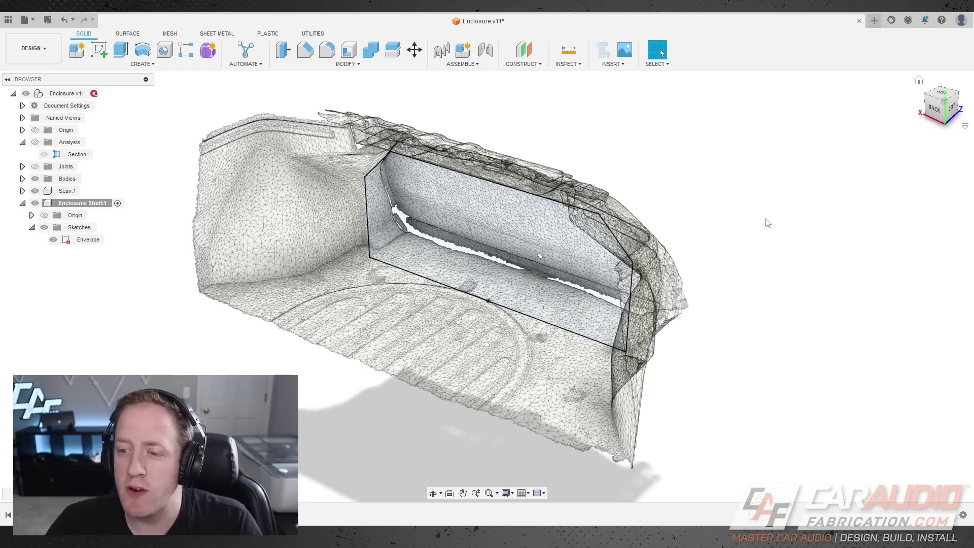
pyautogui.moveTo(768, 223); pyautogui.dragTo(786, 212, button='middle')
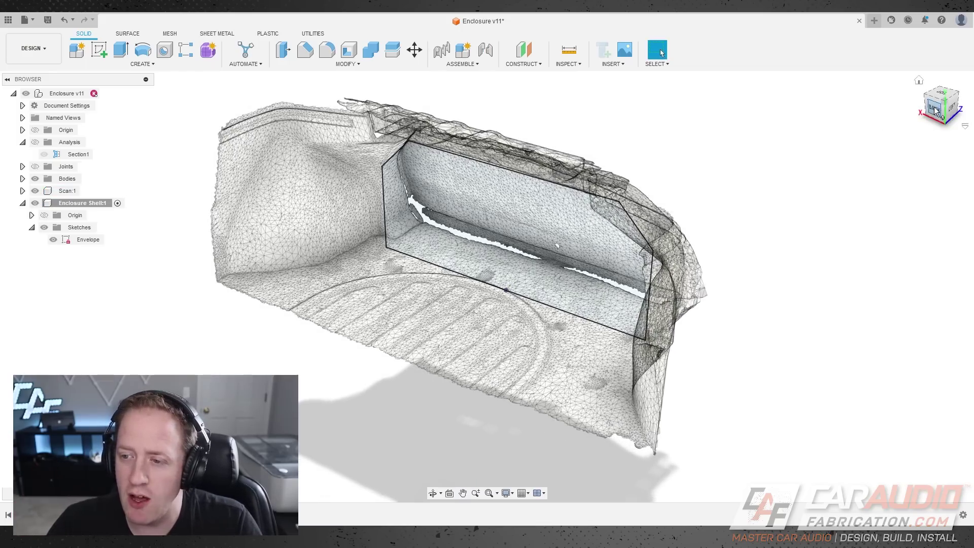
pyautogui.click(936, 110)
pyautogui.moveTo(641, 239); pyautogui.dragTo(663, 162, button='middle')
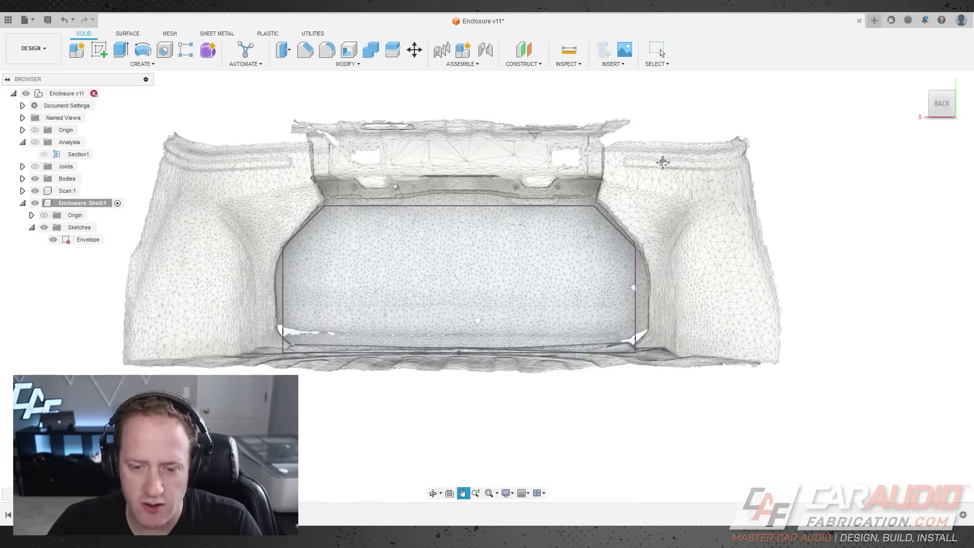
pyautogui.click(89, 239)
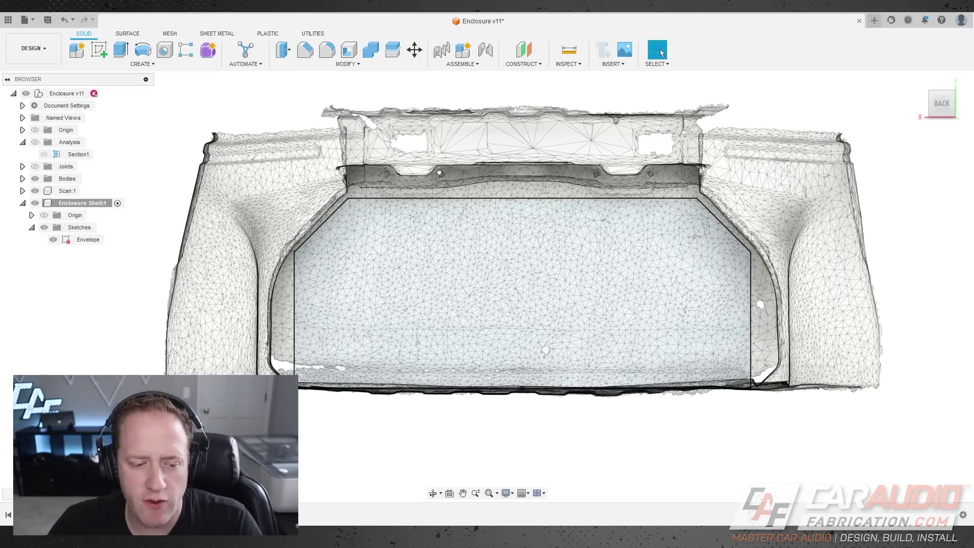
# Advance the design history to the Back panel and inspect the panel and center divider outlines in the Profiles sketch.
pyautogui.click(44, 515)
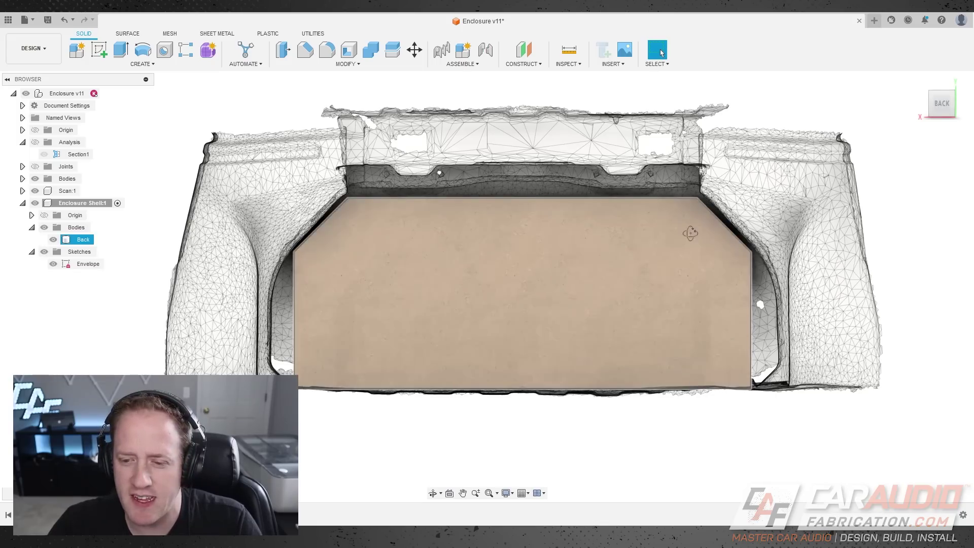
pyautogui.keyDown('shift'); pyautogui.moveTo(690, 233); pyautogui.dragTo(624, 243, button='middle'); pyautogui.keyUp('shift')
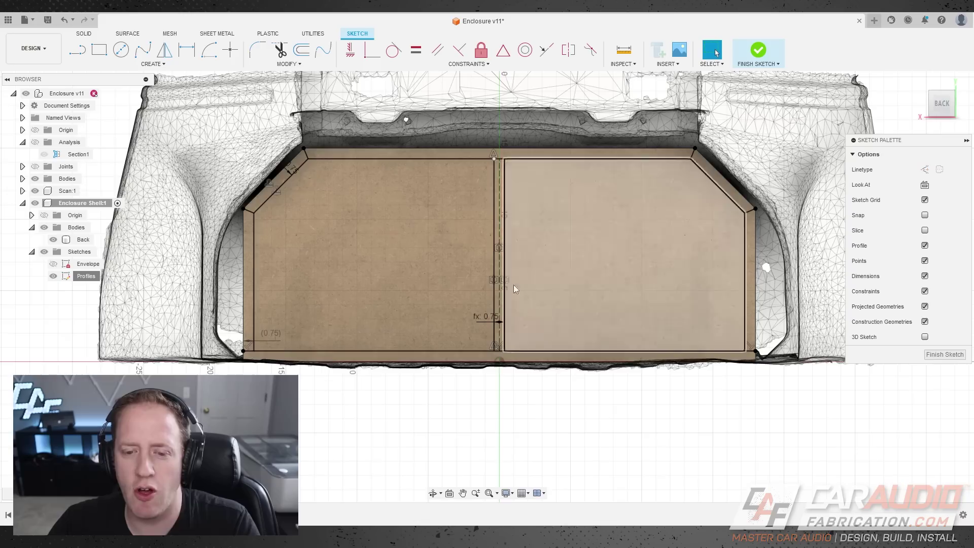
pyautogui.scroll(4, 504, 211)
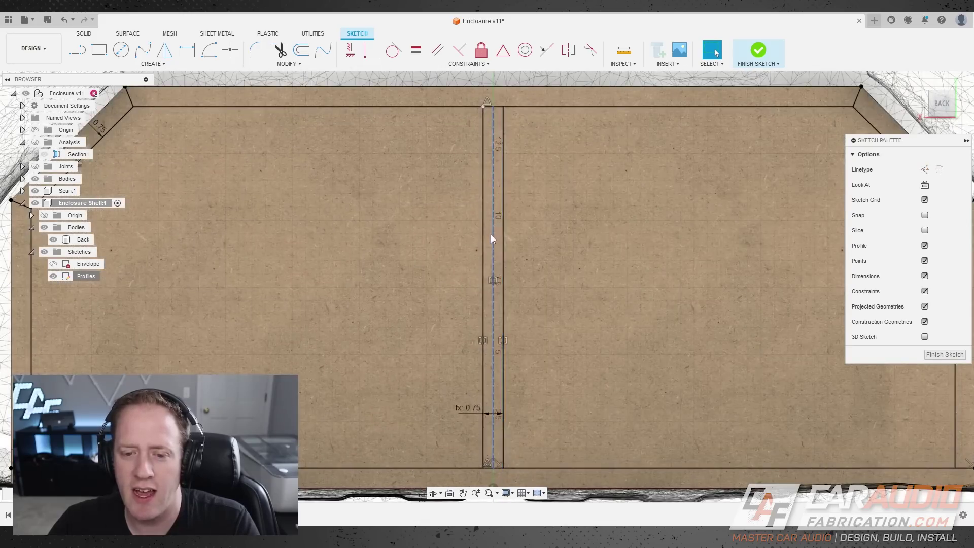
pyautogui.scroll(-3, 490, 242)
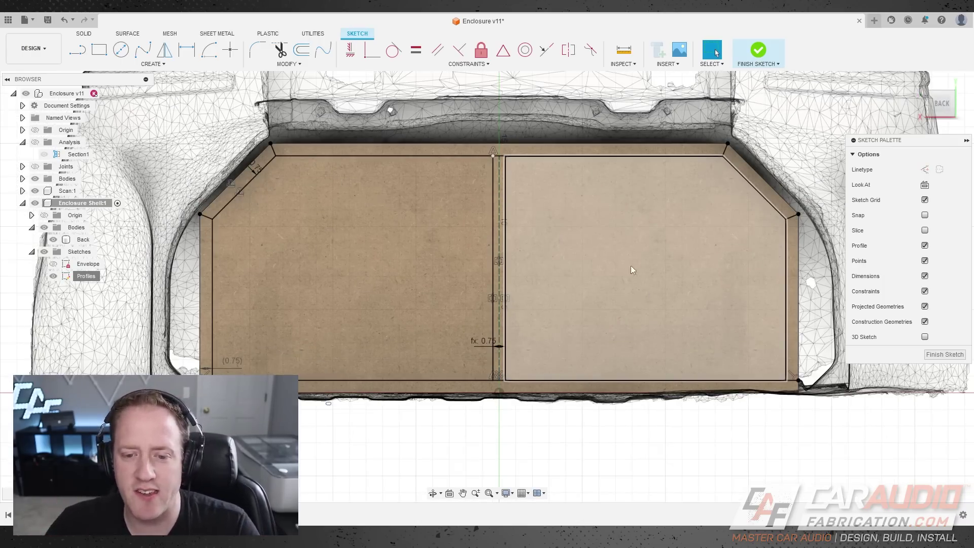
pyautogui.keyDown('shift'); pyautogui.moveTo(631, 268); pyautogui.dragTo(545, 251, button='middle'); pyautogui.keyUp('shift')
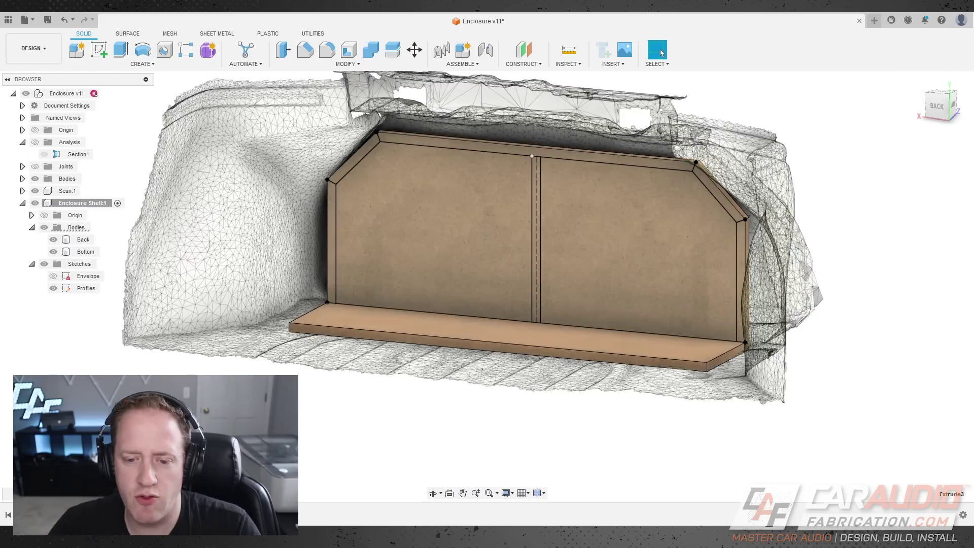
# Examine how the extruded bottom, side, corner, top and divider panels fit around the Back panel inside the trunk scan.
pyautogui.keyDown('shift'); pyautogui.moveTo(423, 389); pyautogui.dragTo(409, 393, button='middle'); pyautogui.keyUp('shift')
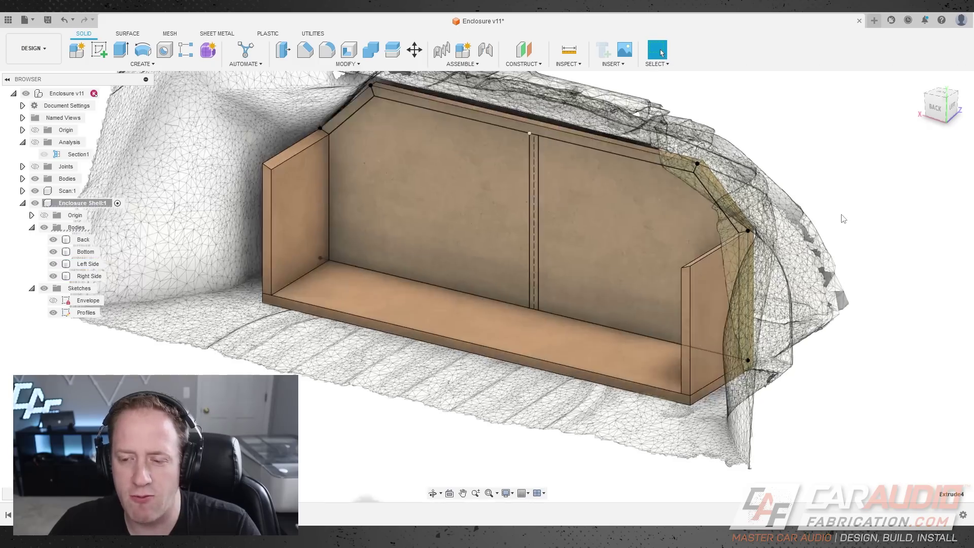
pyautogui.scroll(2, 842, 217)
pyautogui.scroll(3, 677, 264)
pyautogui.keyDown('shift'); pyautogui.moveTo(655, 266); pyautogui.dragTo(689, 272, button='middle'); pyautogui.keyUp('shift')
pyautogui.scroll(-8, 664, 244)
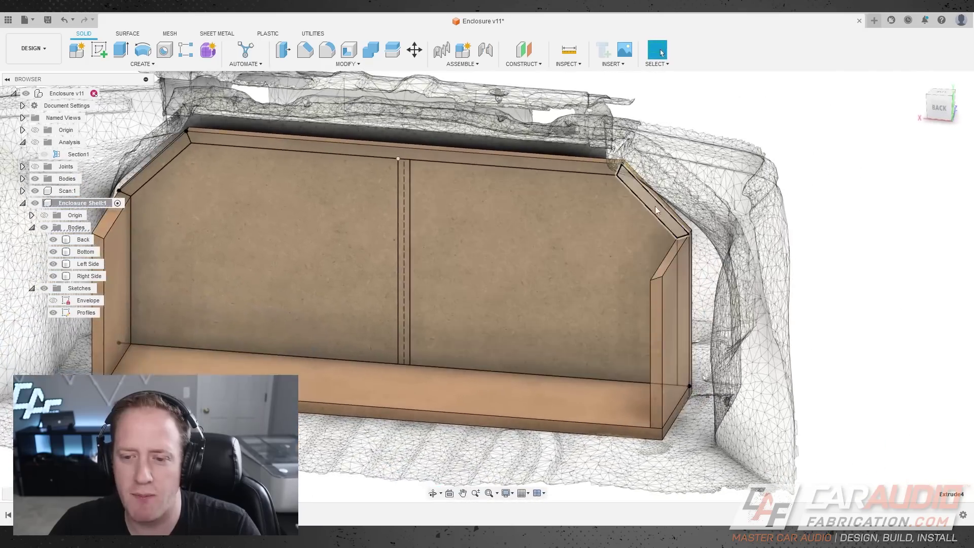
pyautogui.scroll(-3, 656, 209)
pyautogui.keyDown('shift'); pyautogui.moveTo(561, 223); pyautogui.dragTo(553, 228, button='middle'); pyautogui.keyUp('shift')
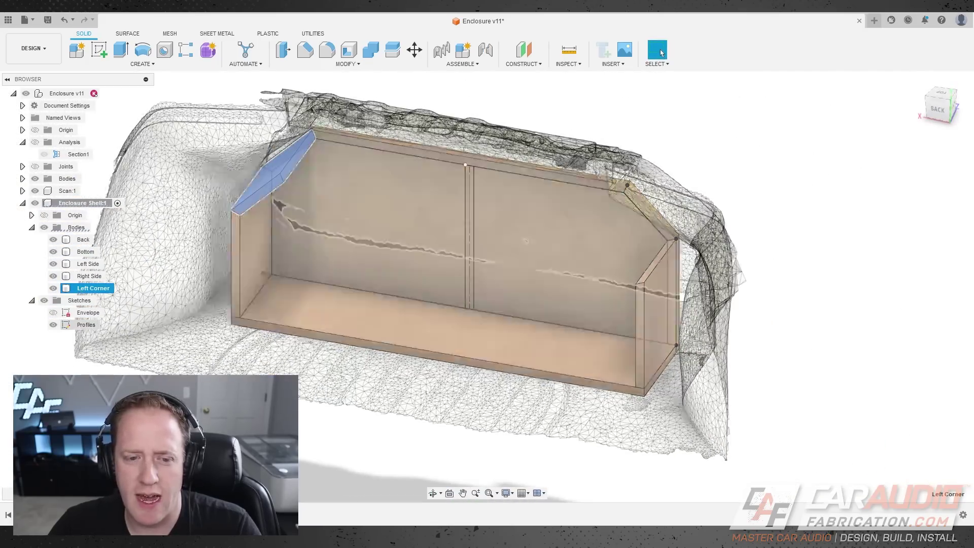
pyautogui.press('Escape')
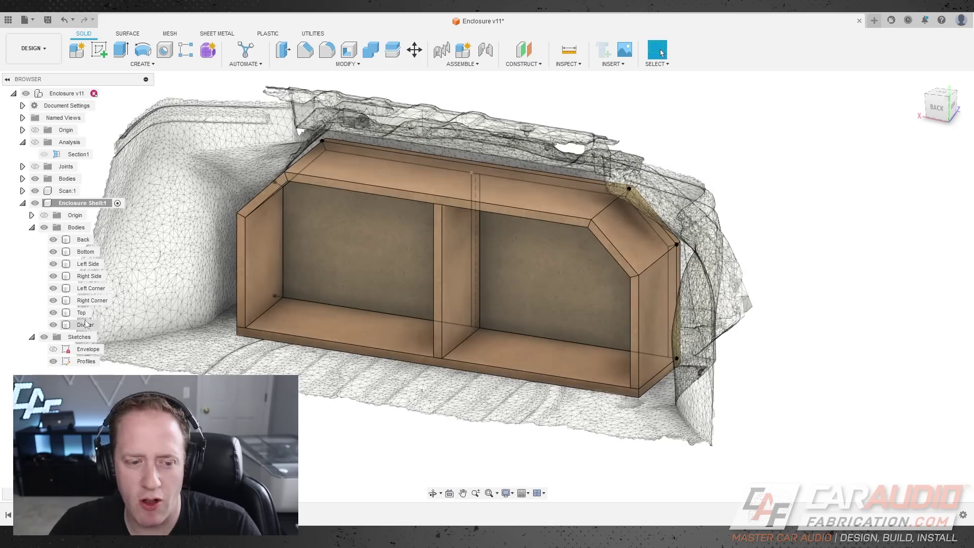
pyautogui.click(83, 240)
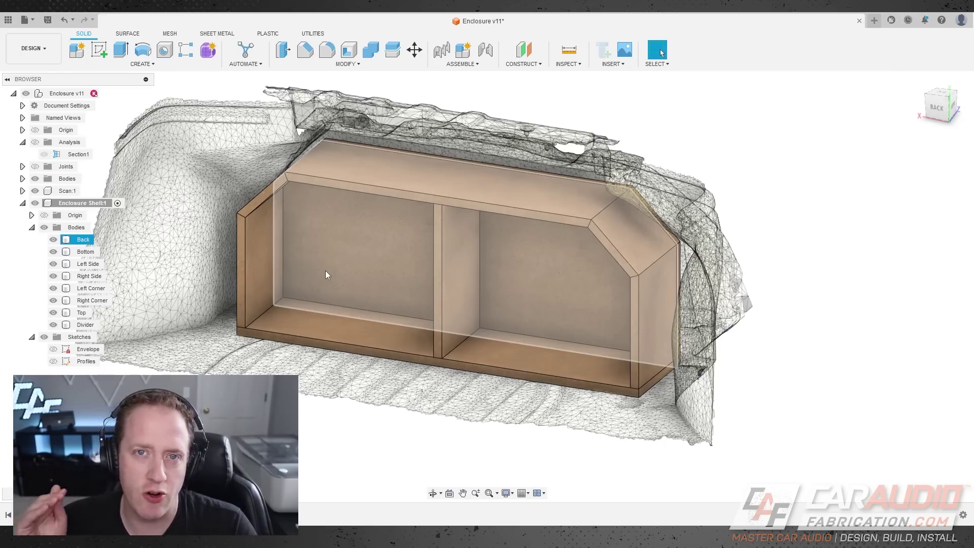
pyautogui.click(761, 87)
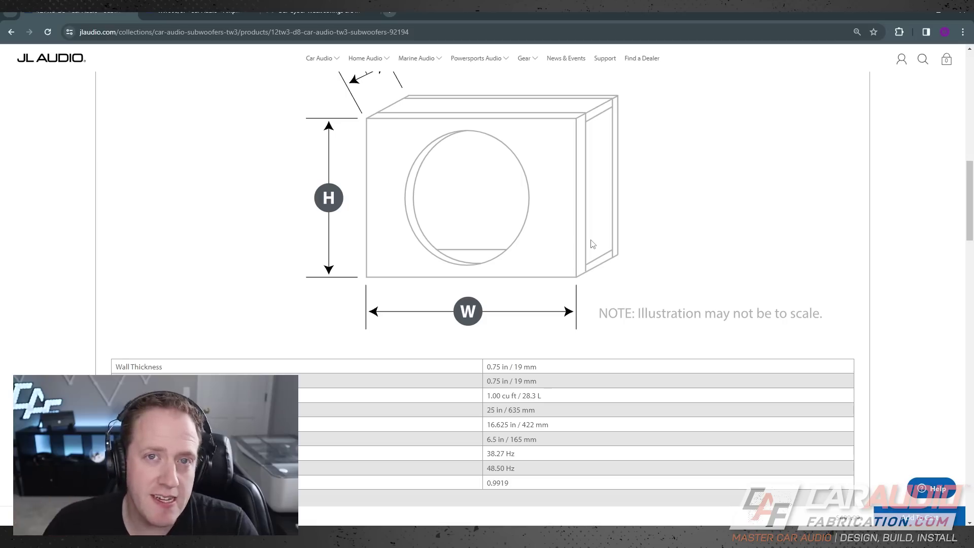
# On the JL Audio 12TW3-D8 product page, read the recommended enclosure specifications and the driver's dimensions and displacement.
pyautogui.scroll(-2, 598, 245)
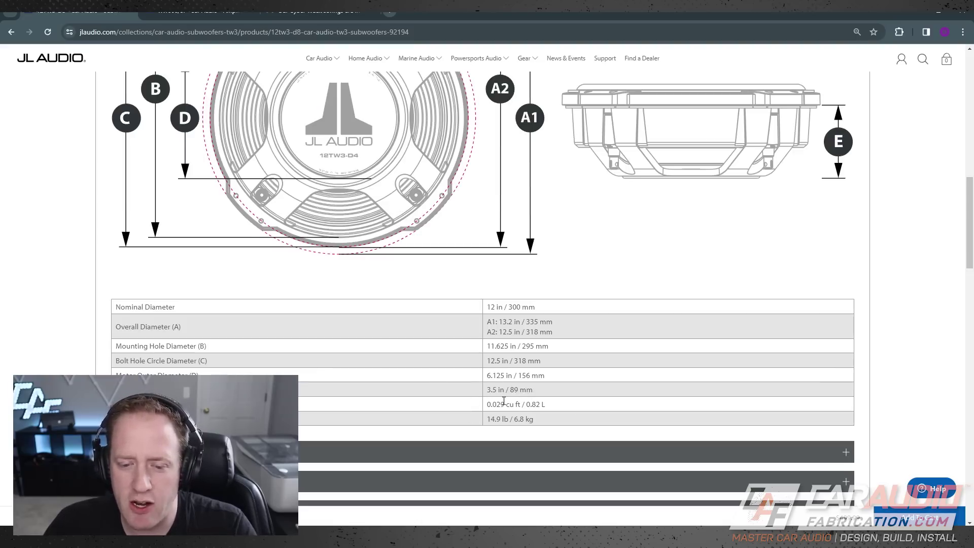
pyautogui.scroll(-1, 504, 400)
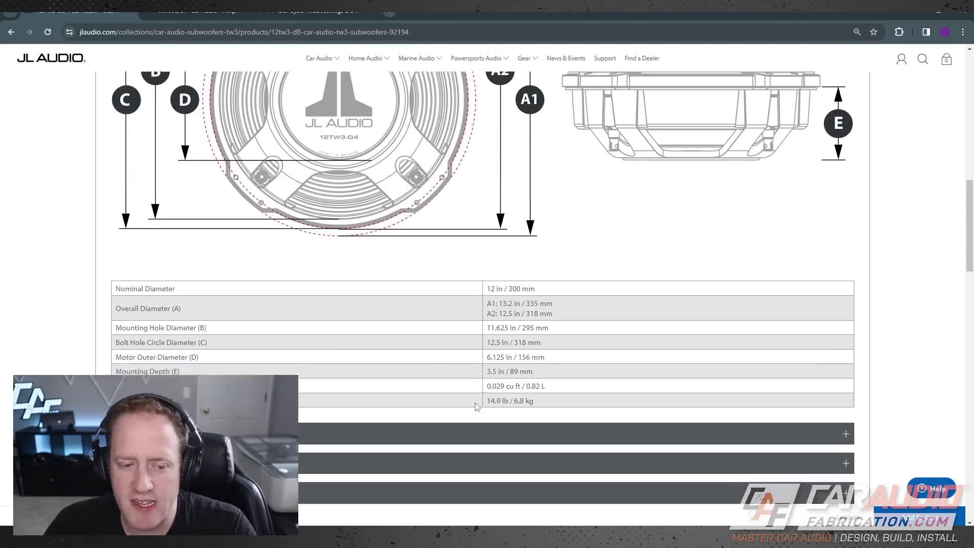
pyautogui.scroll(2, 527, 366)
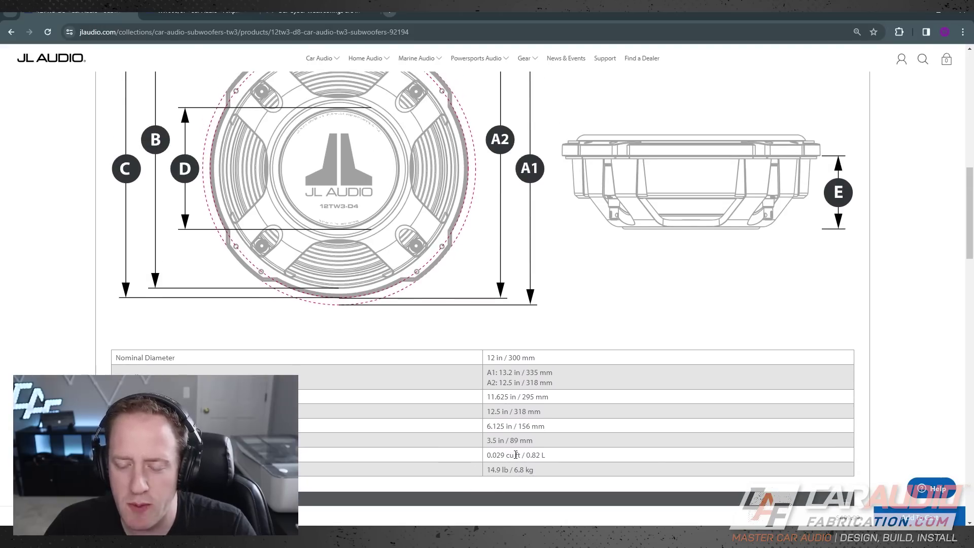
pyautogui.scroll(-1, 596, 338)
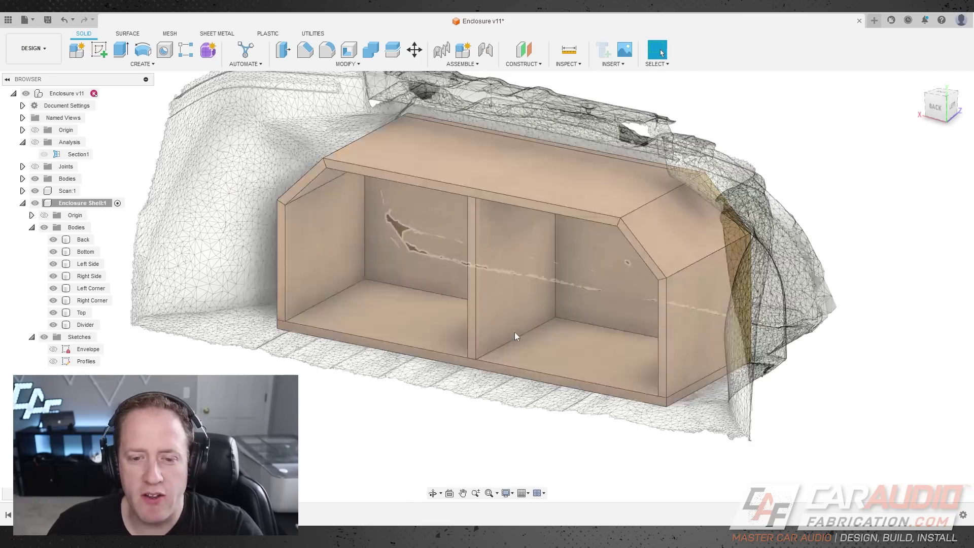
# In Fusion, check the area of the Bottom panel's upper face and clear the selection.
pyautogui.keyDown('shift'); pyautogui.moveTo(527, 306); pyautogui.dragTo(394, 313, button='middle'); pyautogui.keyUp('shift')
pyautogui.click(394, 312)
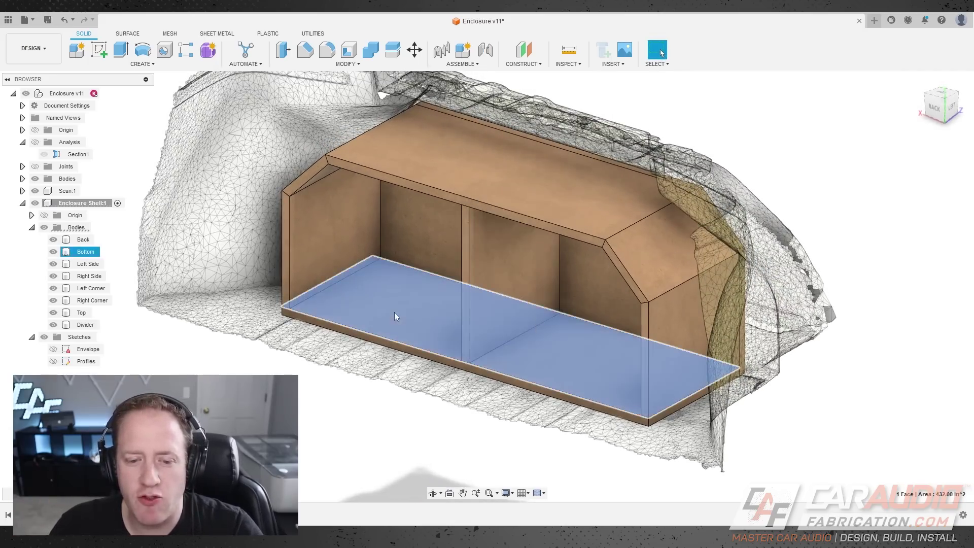
pyautogui.click(315, 412)
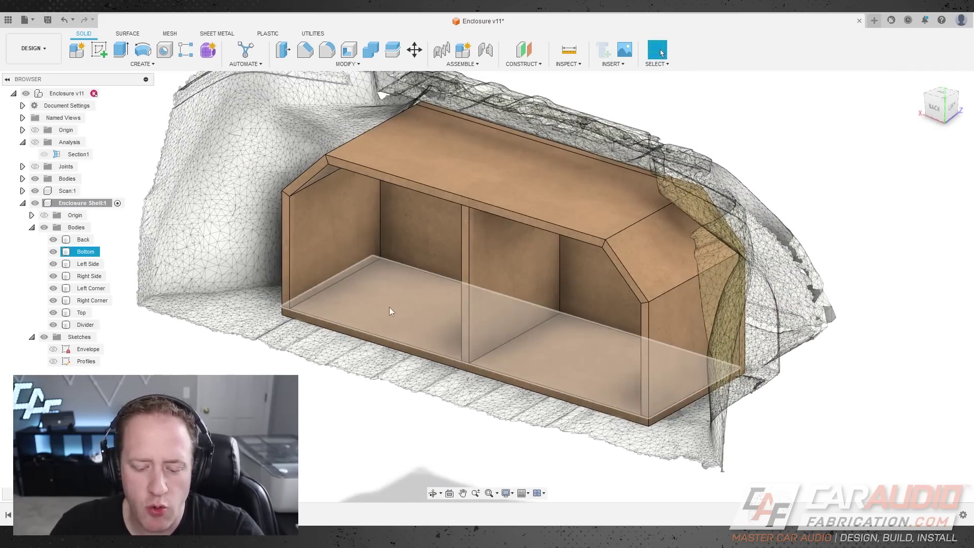
# Measure the depth from the Back panel to the front edge of the Bottom panel.
pyautogui.press('i')
pyautogui.click(434, 253)
pyautogui.click(371, 337)
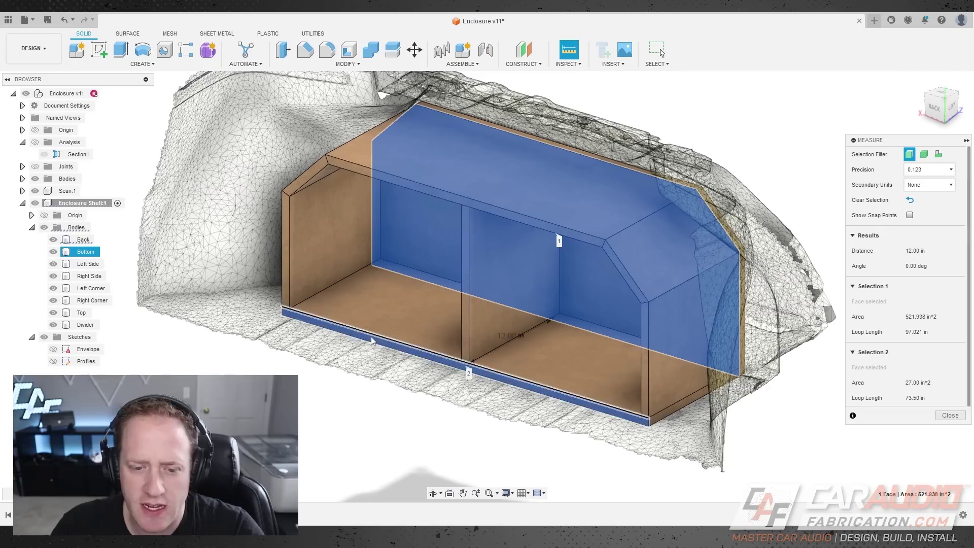
pyautogui.press('Escape')
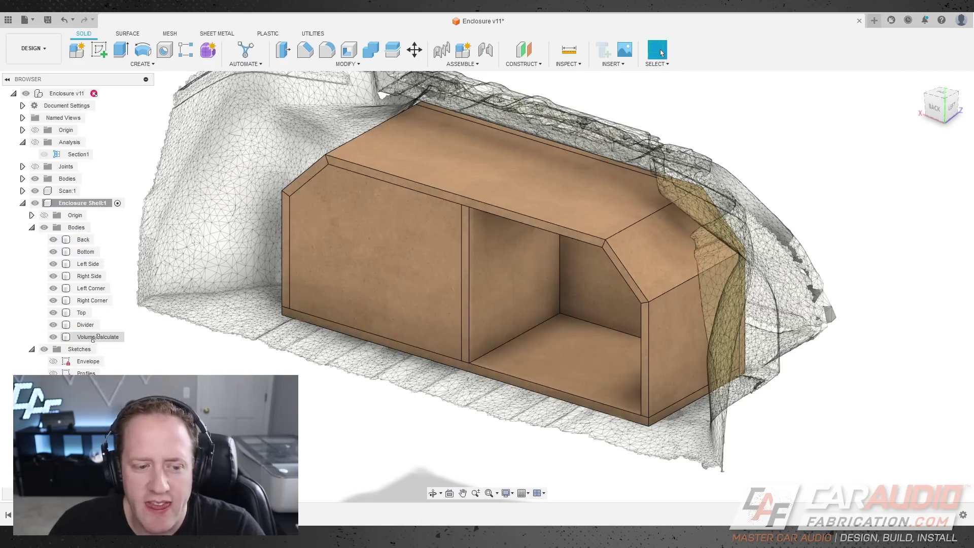
# Check the volume of the Volume Calculate body filling one woofer chamber in its properties.
pyautogui.click(432, 242)
pyautogui.click(102, 337)
pyautogui.click(217, 371)
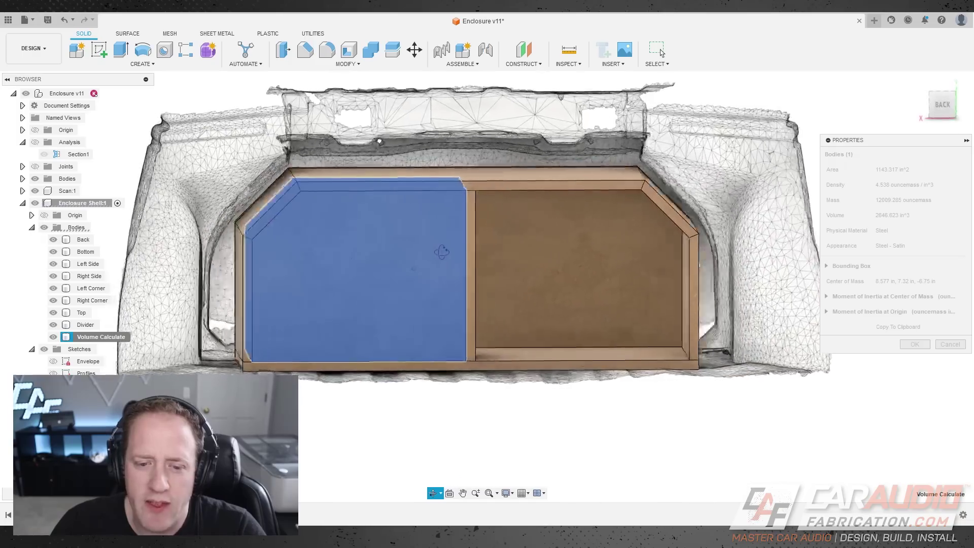
pyautogui.keyDown('shift'); pyautogui.moveTo(442, 250); pyautogui.dragTo(420, 270, button='middle'); pyautogui.keyUp('shift')
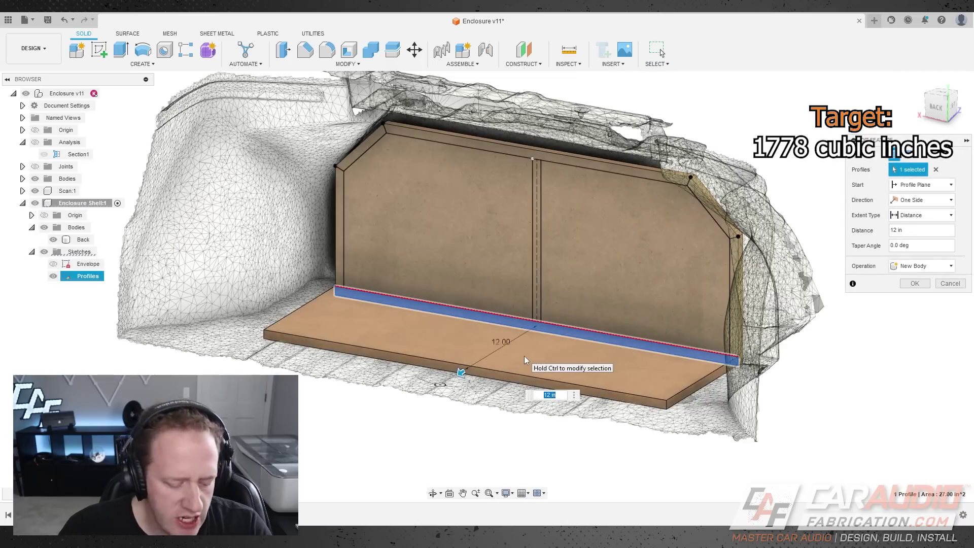
# Shorten the enclosure panels' extrusion depth and check the Volume Calculate body's volume against the 1778 cubic inch target.
pyautogui.press('Return')
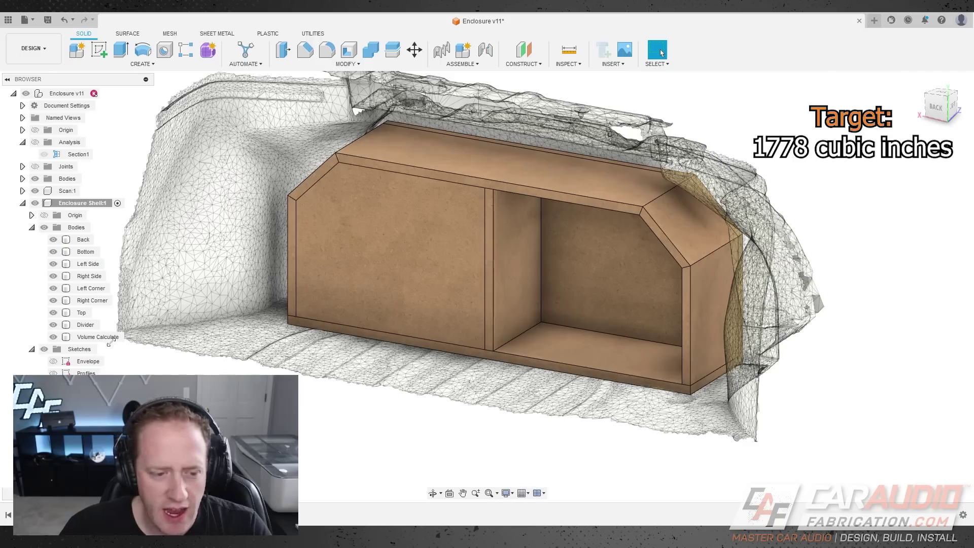
pyautogui.rightClick(111, 338)
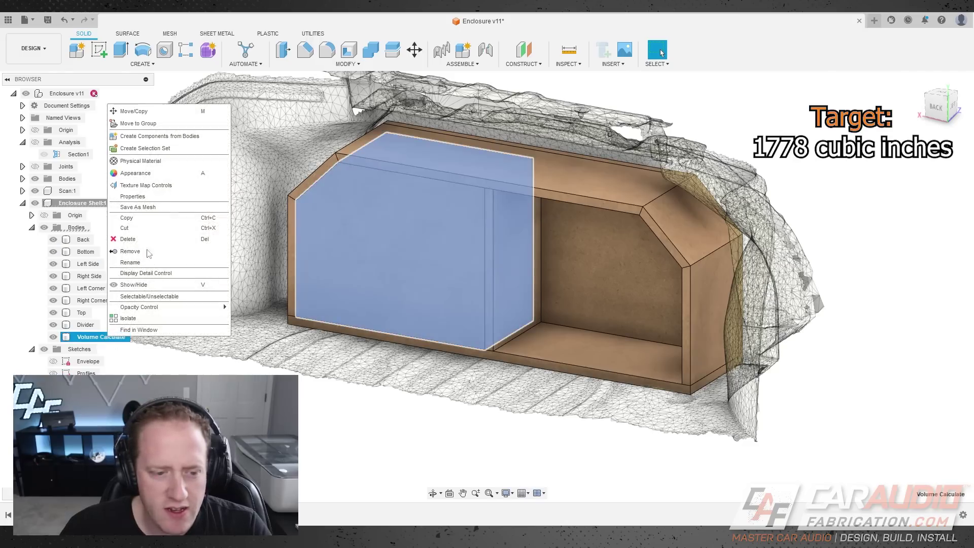
pyautogui.click(145, 197)
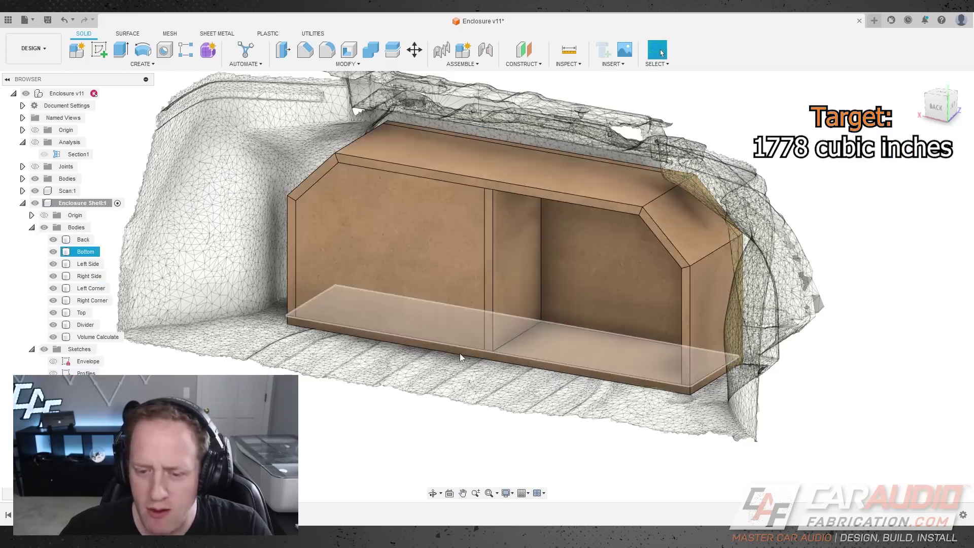
pyautogui.click(460, 357)
pyautogui.rightClick(101, 337)
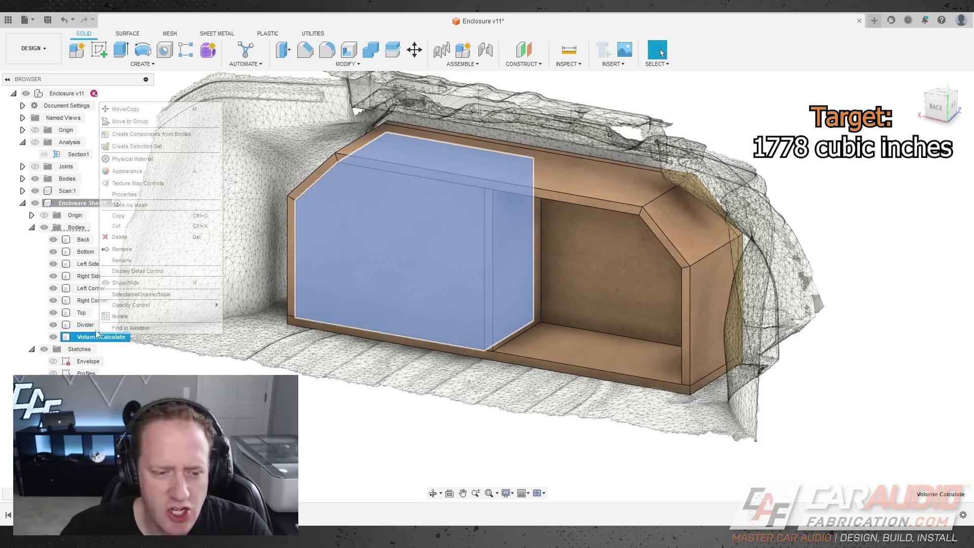
pyautogui.click(143, 197)
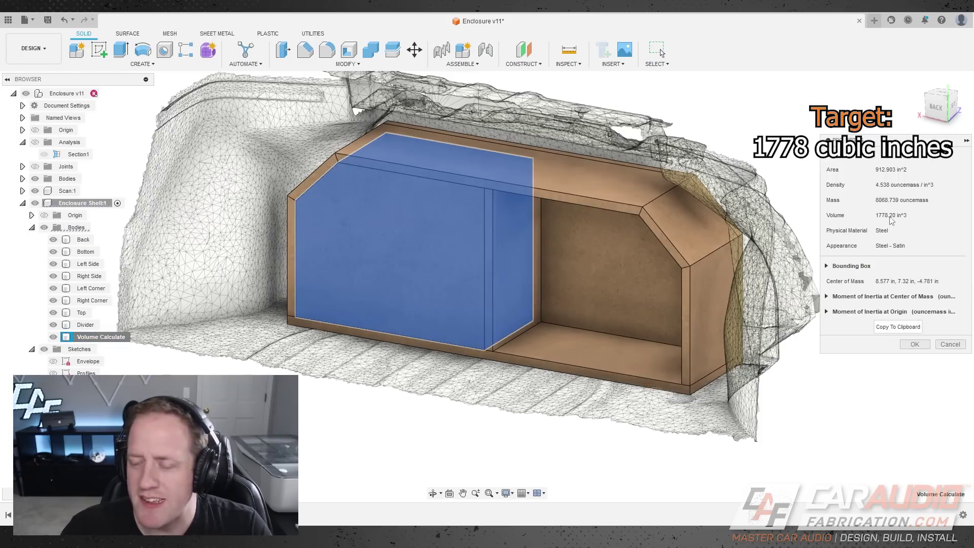
pyautogui.click(455, 389)
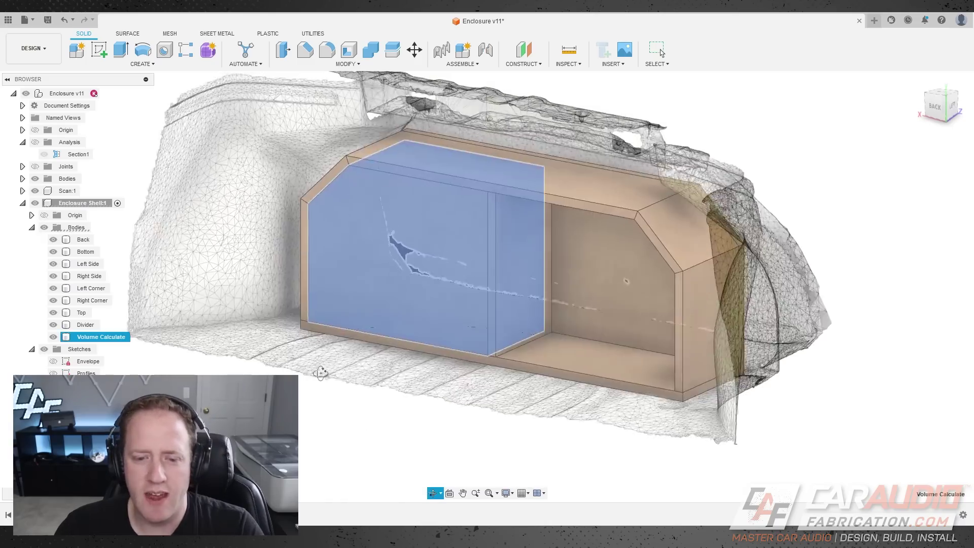
# Clear the selection and hide the Volume Calculate body so both chambers are open.
pyautogui.keyDown('shift'); pyautogui.moveTo(321, 372); pyautogui.dragTo(268, 371, button='middle'); pyautogui.keyUp('shift')
pyautogui.press('Escape')
pyautogui.click(53, 337)
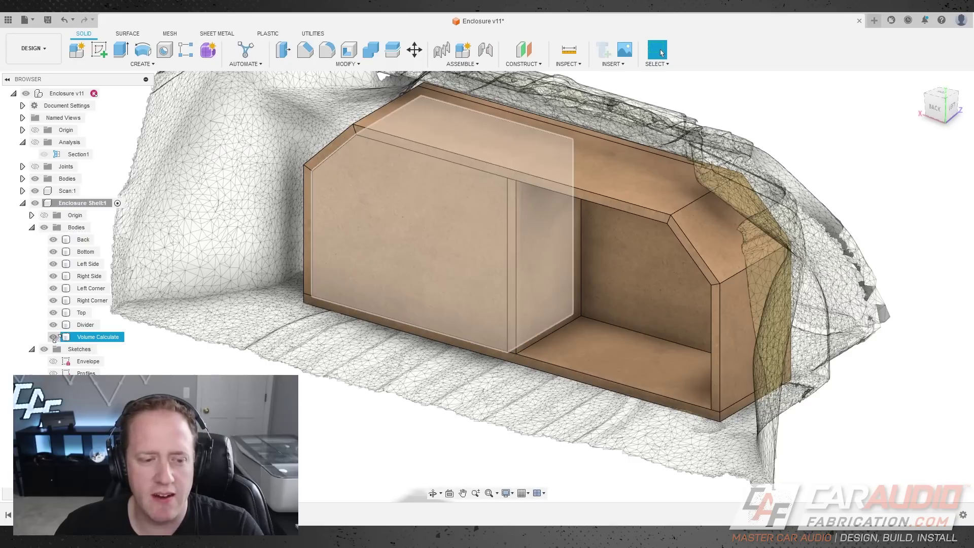
pyautogui.click(54, 337)
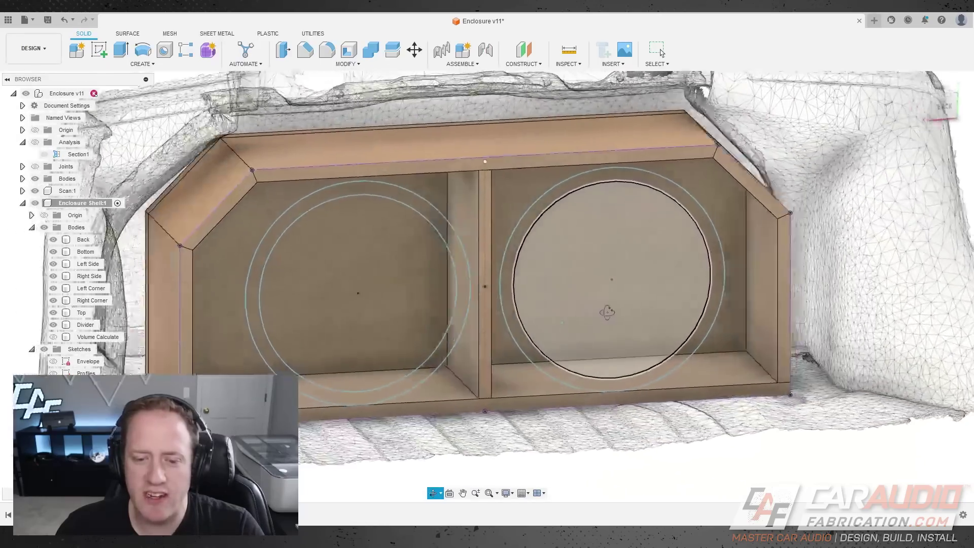
# In the woofer cutout sketch, reposition the 11.625 in diameter dimension and check the outer circle, leaving the sketch to view it on the enclosure.
pyautogui.moveTo(608, 312)
pyautogui.keyDown('shift'); pyautogui.mouseDown(button='middle')
pyautogui.moveTo(616, 309)
pyautogui.moveTo(564, 318)
pyautogui.mouseUp(button='middle'); pyautogui.keyUp('shift')
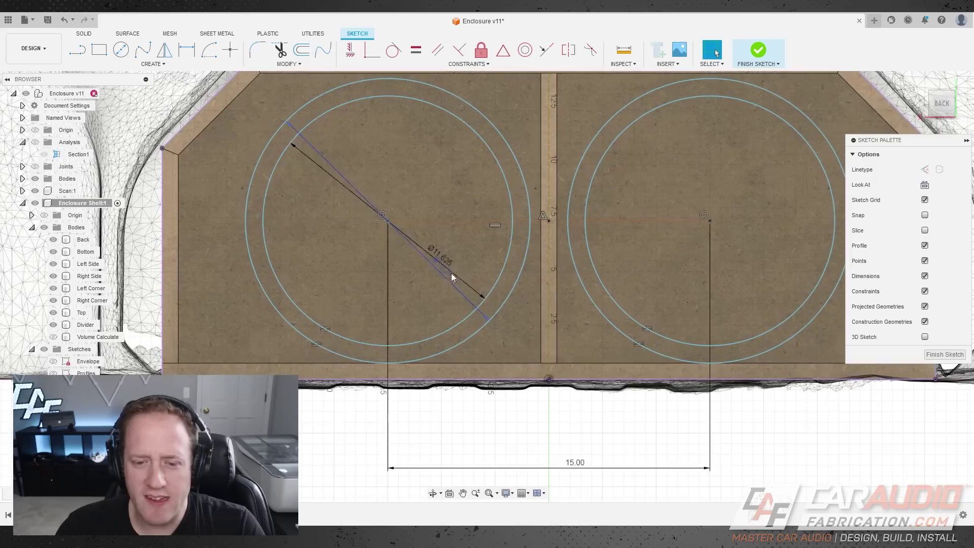
pyautogui.moveTo(451, 265); pyautogui.dragTo(463, 172)
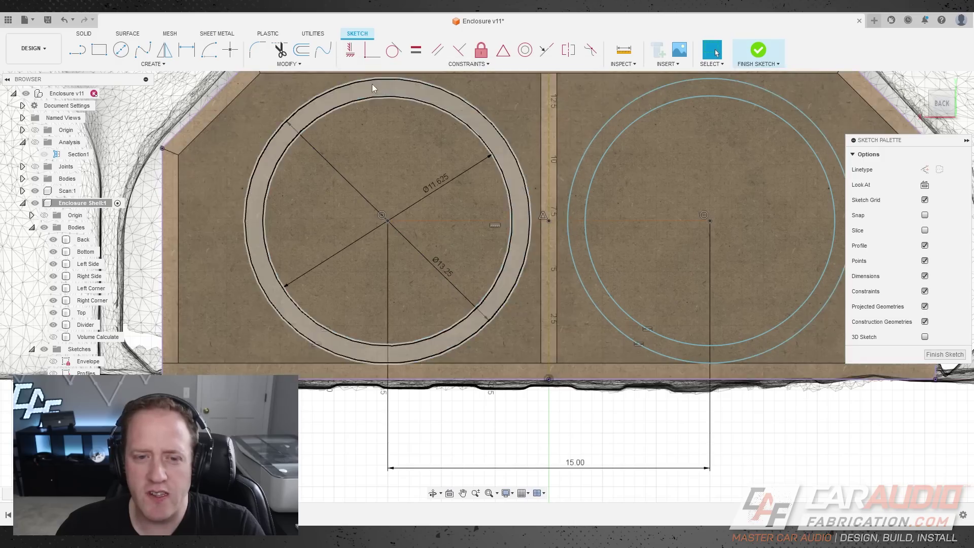
pyautogui.click(325, 94)
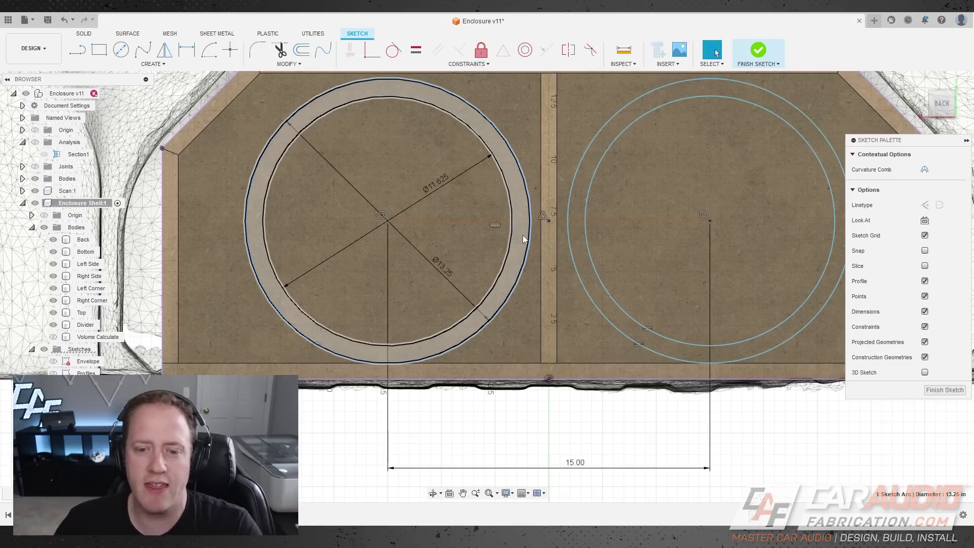
pyautogui.scroll(-1, 556, 234)
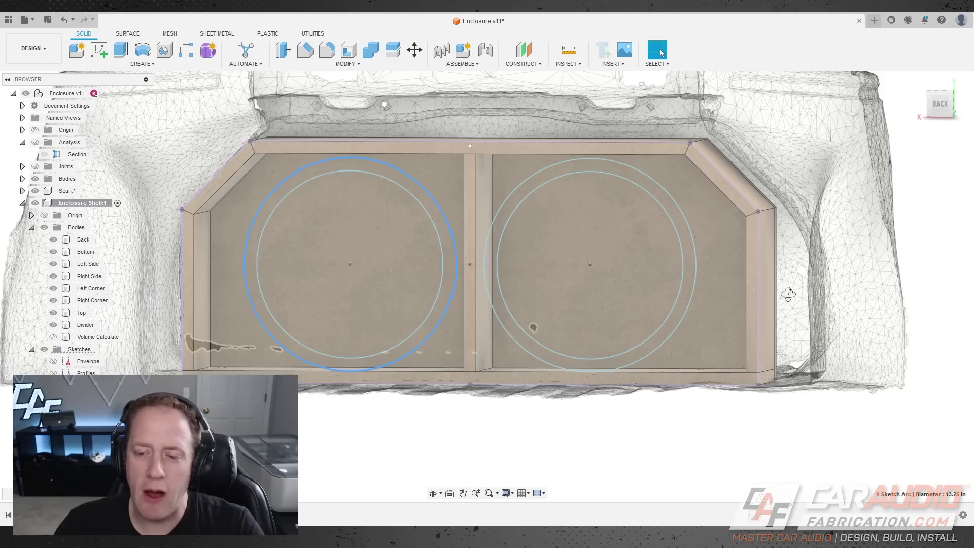
pyautogui.keyDown('shift'); pyautogui.moveTo(788, 295); pyautogui.dragTo(845, 380, button='middle'); pyautogui.keyUp('shift')
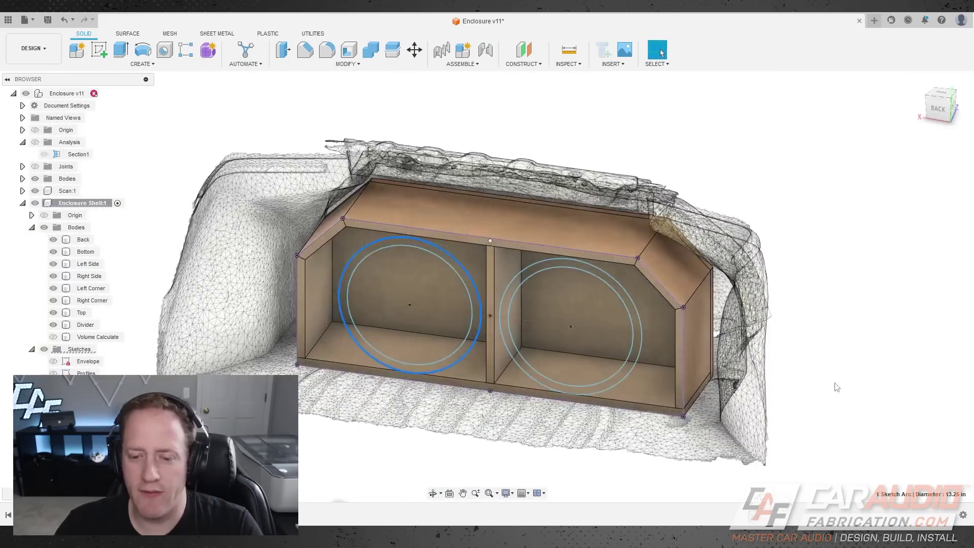
pyautogui.click(839, 386)
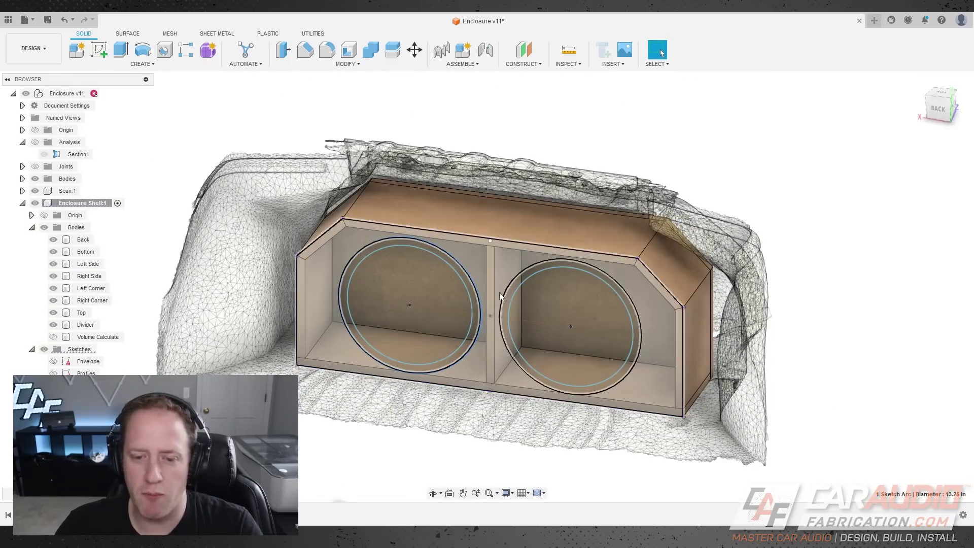
# Examine the front baffle outline and the recessed woofer openings fitted onto the enclosure.
pyautogui.click(499, 297)
pyautogui.keyDown('shift'); pyautogui.moveTo(569, 321); pyautogui.dragTo(617, 329, button='middle'); pyautogui.keyUp('shift')
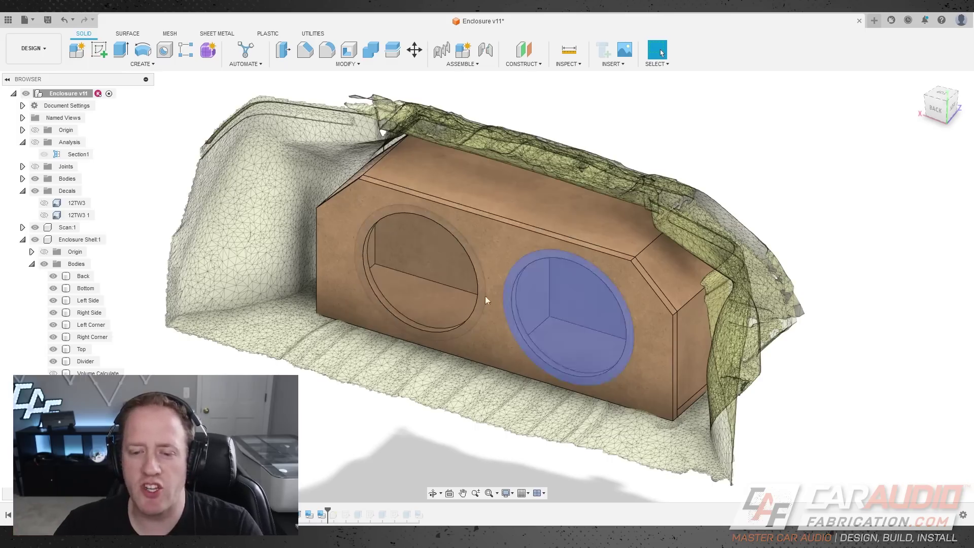
pyautogui.keyDown('shift'); pyautogui.moveTo(668, 167); pyautogui.dragTo(657, 142, button='middle'); pyautogui.keyUp('shift')
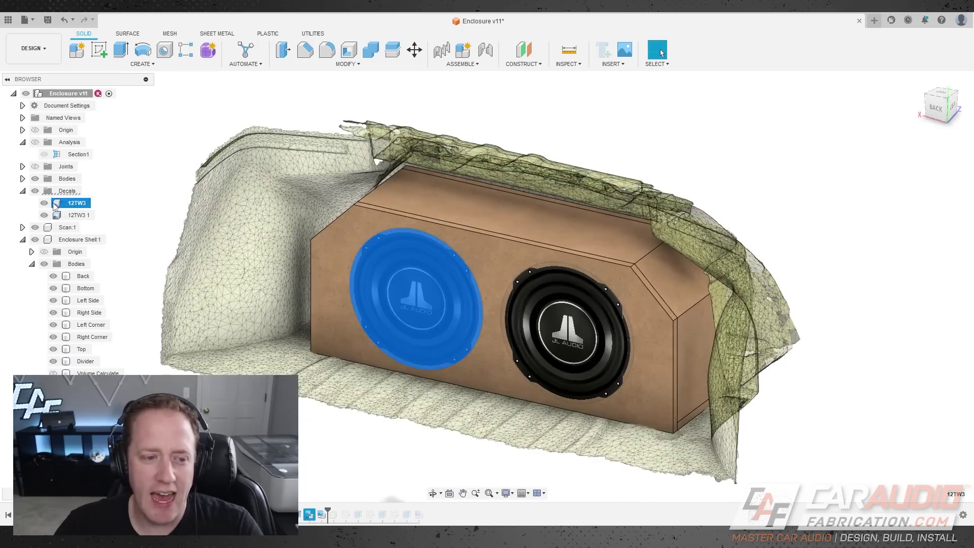
# Open the first 12TW3 decal for editing, inspect how the woofer images fit on the baffle, and keep the decal's settings.
pyautogui.rightClick(55, 203)
pyautogui.click(89, 219)
pyautogui.scroll(2, 479, 385)
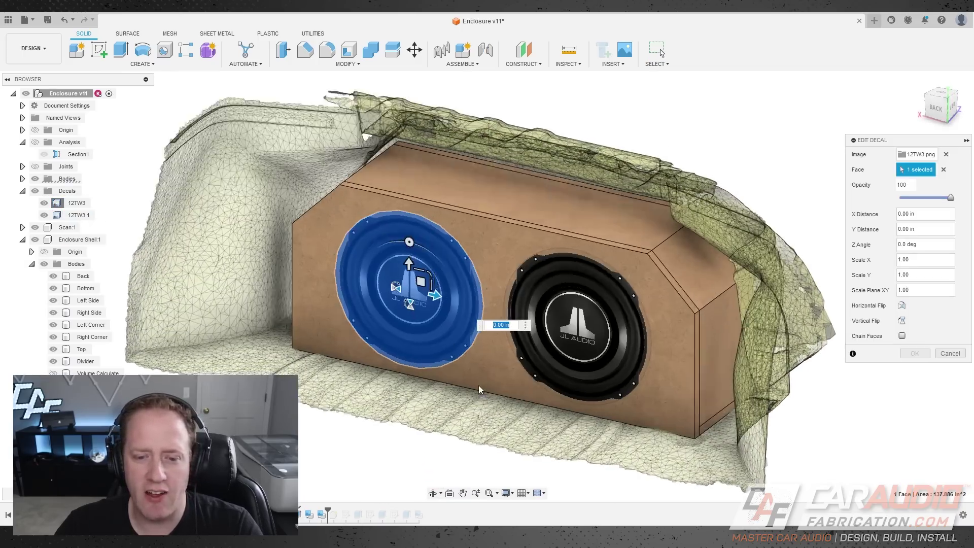
pyautogui.scroll(3, 479, 386)
pyautogui.keyDown('shift'); pyautogui.moveTo(479, 387); pyautogui.dragTo(433, 361, button='middle'); pyautogui.keyUp('shift')
pyautogui.scroll(-3, 424, 298)
pyautogui.scroll(3, 652, 388)
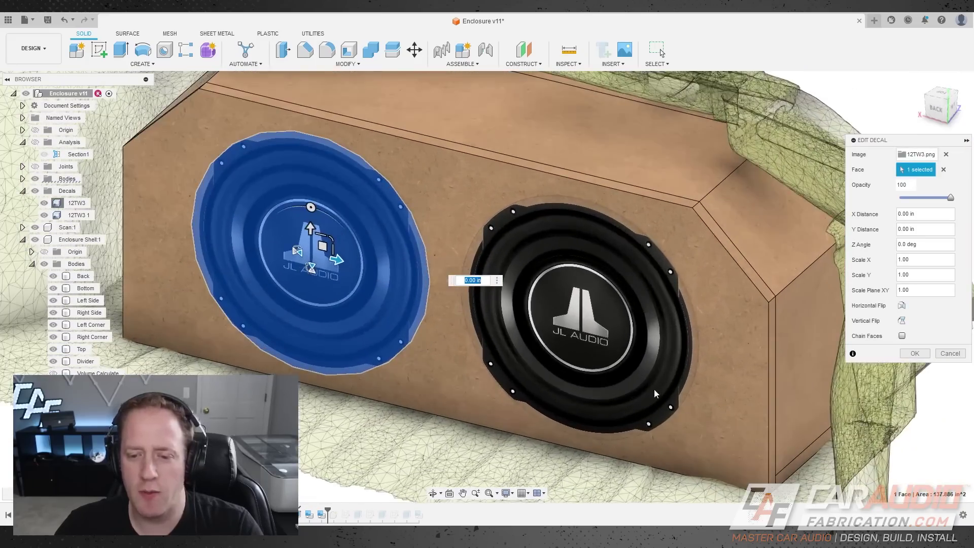
pyautogui.scroll(2, 636, 284)
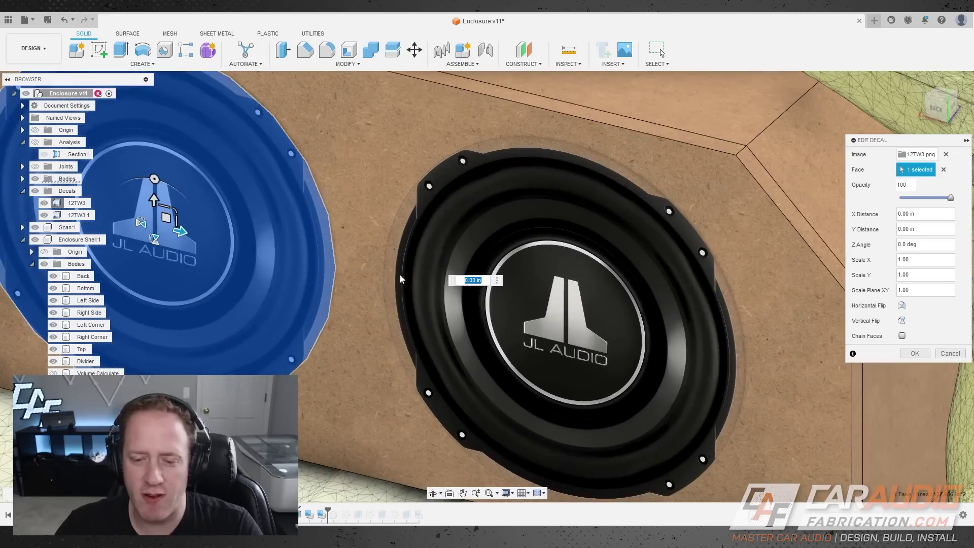
pyautogui.scroll(-4, 400, 279)
pyautogui.click(913, 353)
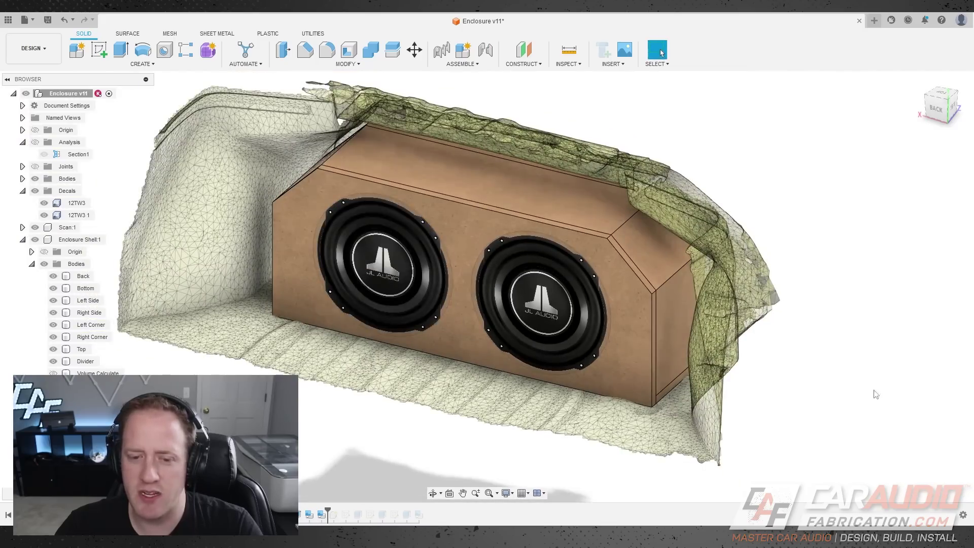
# Switch the camera to Perspective to view the finished enclosure with both woofers in the trunk scan.
pyautogui.keyDown('shift'); pyautogui.moveTo(876, 395); pyautogui.dragTo(730, 402, button='middle'); pyautogui.keyUp('shift')
pyautogui.scroll(3, 512, 421)
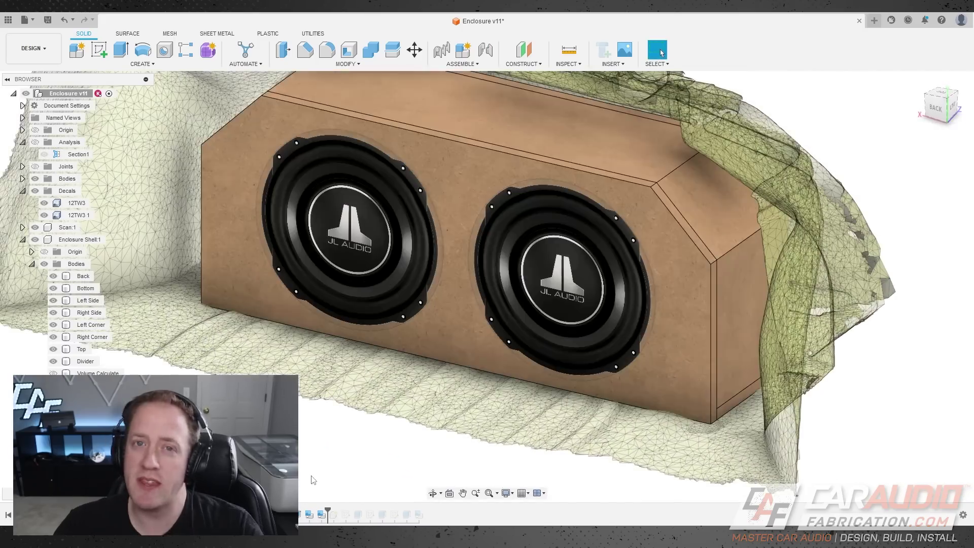
pyautogui.click(506, 493)
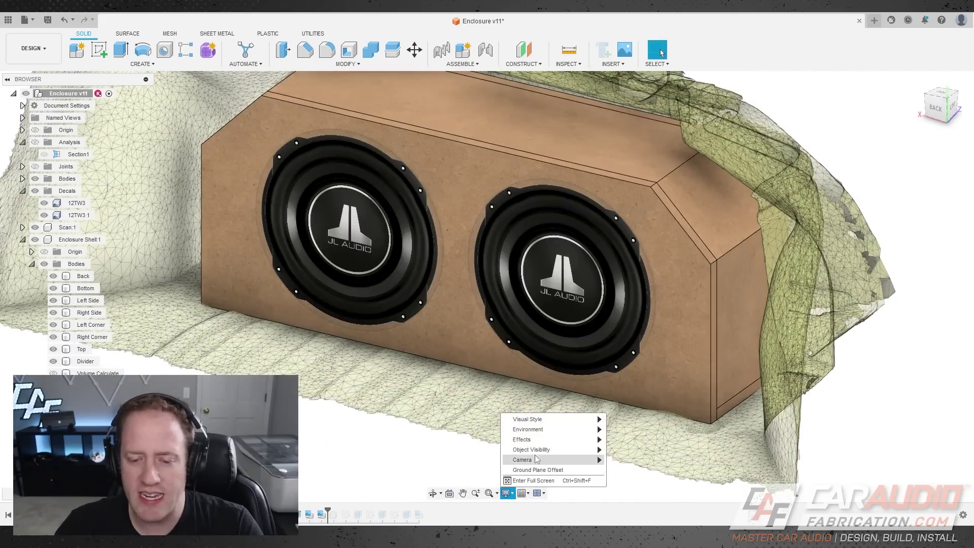
pyautogui.click(627, 470)
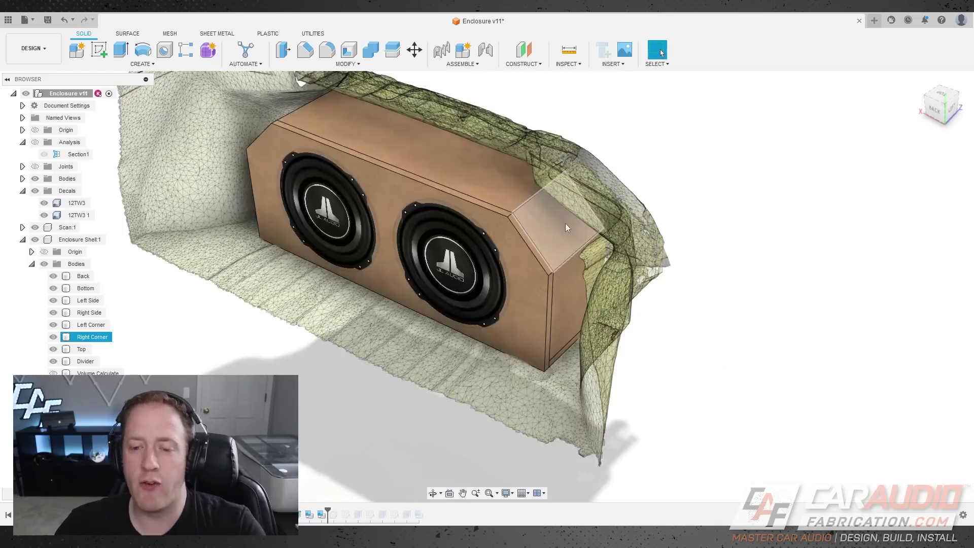
# Examine the clearance between the enclosure's Right Corner panel and the scanned trunk.
pyautogui.scroll(2, 566, 225)
pyautogui.keyDown('shift'); pyautogui.moveTo(566, 226); pyautogui.dragTo(583, 197, button='middle'); pyautogui.keyUp('shift')
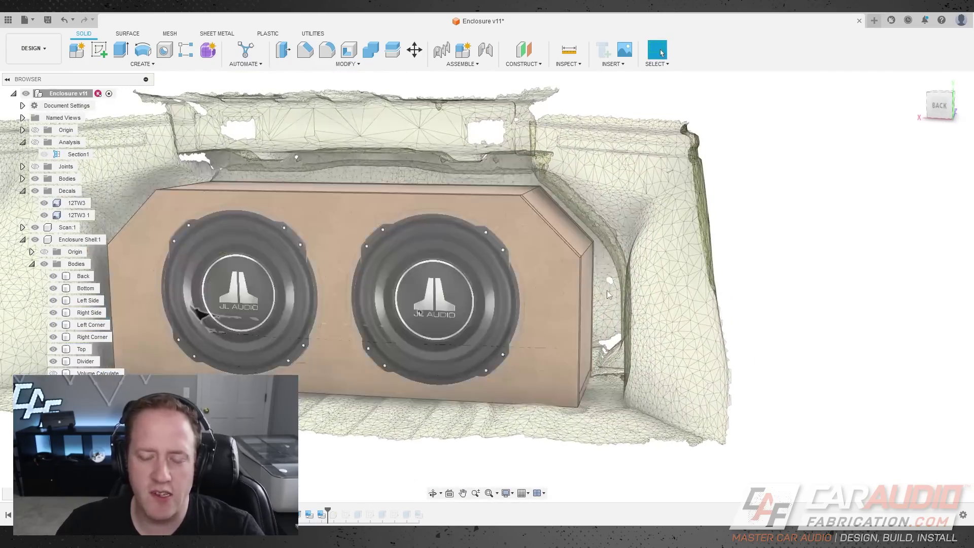
pyautogui.scroll(8, 561, 205)
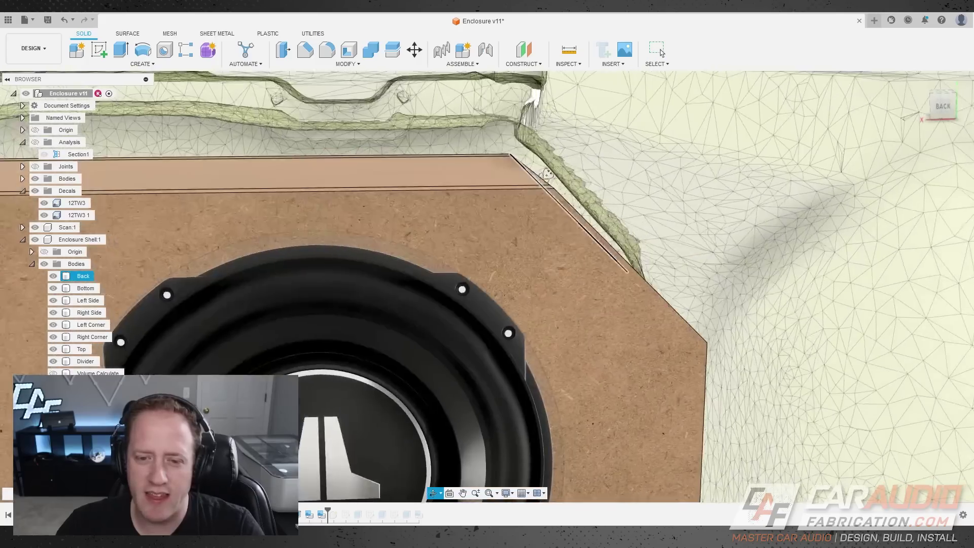
pyautogui.keyDown('shift'); pyautogui.moveTo(546, 174); pyautogui.dragTo(525, 188, button='middle'); pyautogui.keyUp('shift')
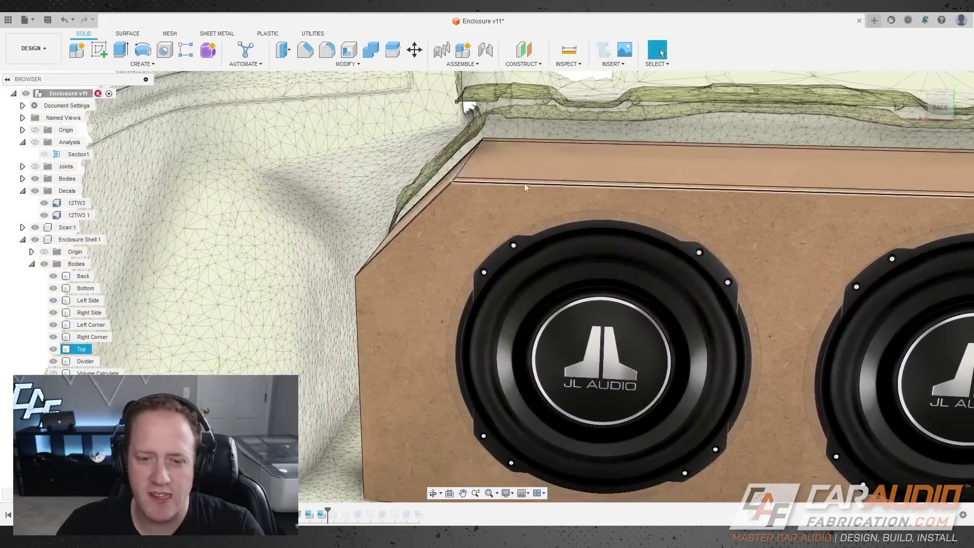
# Examine the fit of the enclosure's opposite angled corner and side panel against the trunk scan.
pyautogui.scroll(2, 449, 191)
pyautogui.keyDown('shift'); pyautogui.moveTo(449, 189); pyautogui.dragTo(476, 168, button='middle'); pyautogui.keyUp('shift')
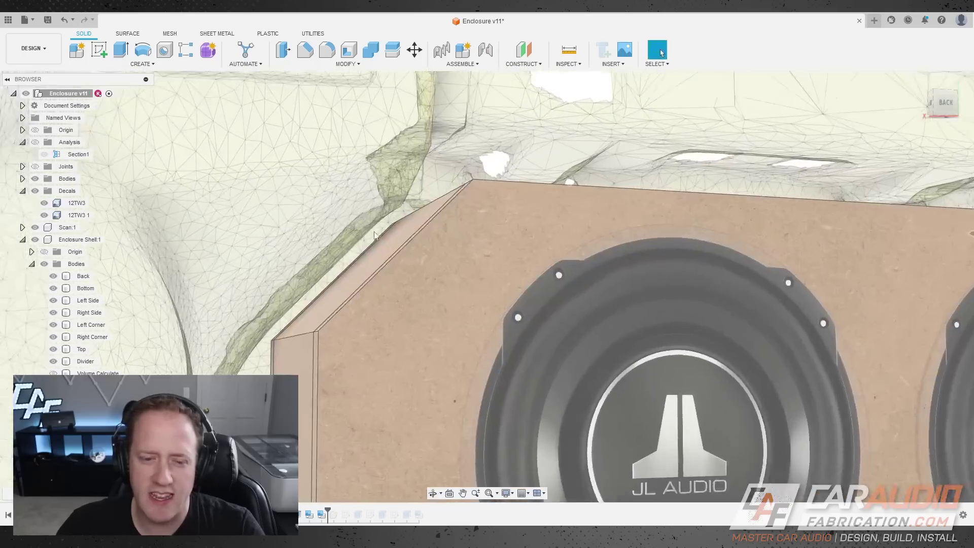
pyautogui.scroll(5, 388, 226)
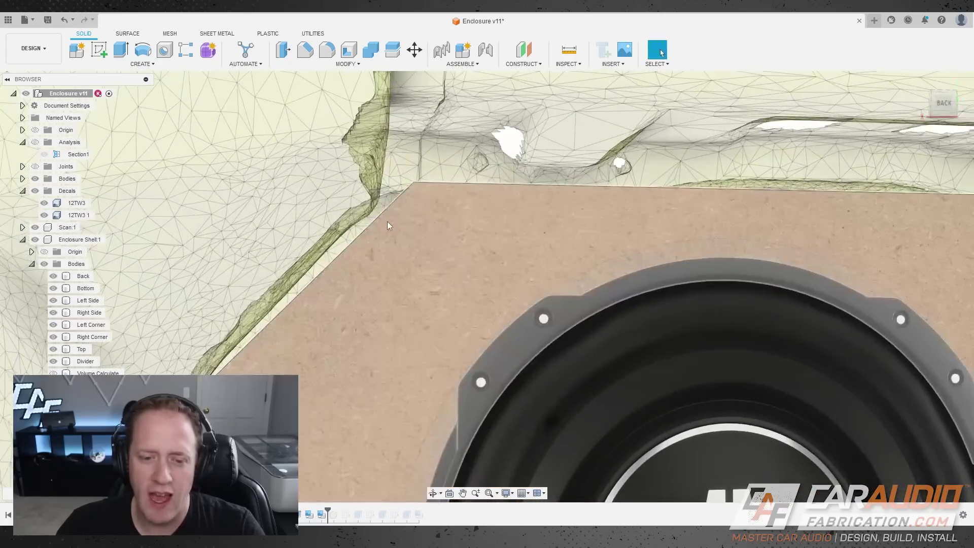
pyautogui.scroll(-3, 339, 254)
pyautogui.scroll(4, 361, 242)
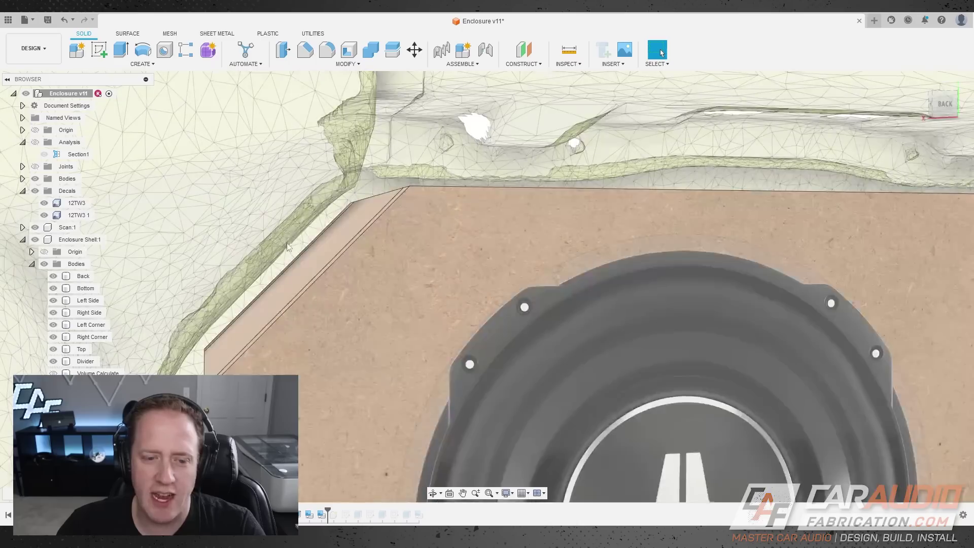
pyautogui.scroll(-3, 287, 247)
pyautogui.moveTo(298, 383); pyautogui.dragTo(349, 185, button='middle')
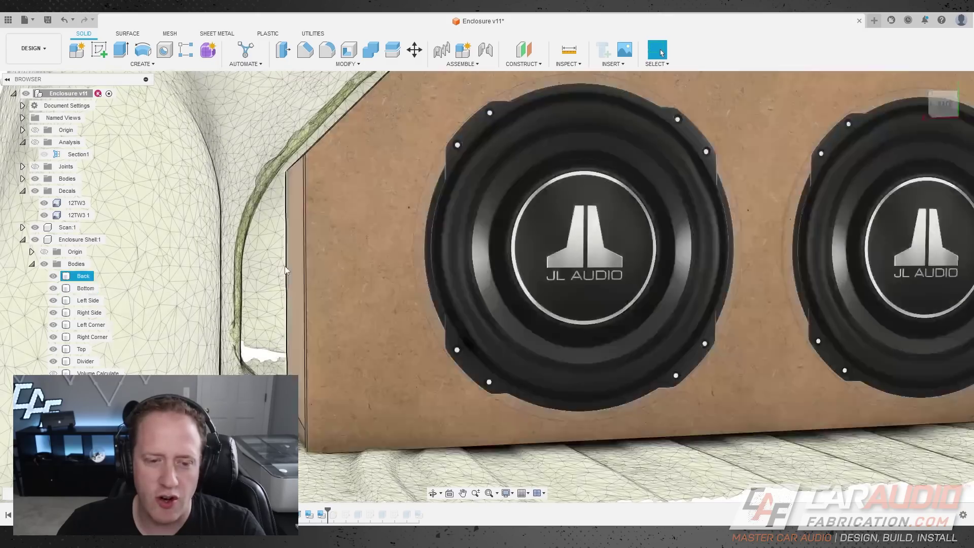
pyautogui.moveTo(285, 265)
pyautogui.keyDown('shift'); pyautogui.mouseDown(button='middle')
pyautogui.moveTo(283, 327)
pyautogui.moveTo(284, 277)
pyautogui.mouseUp(button='middle'); pyautogui.keyUp('shift')
pyautogui.press('Escape')
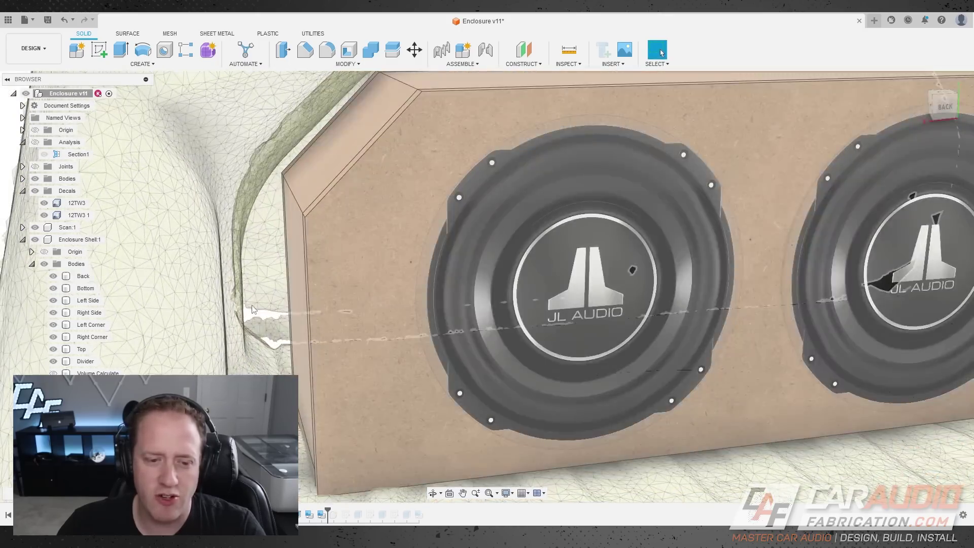
# Examine the woofers' side of the enclosure in the trunk scan, and show the Section1 analysis to view the enclosure's cross-section.
pyautogui.scroll(-5, 394, 345)
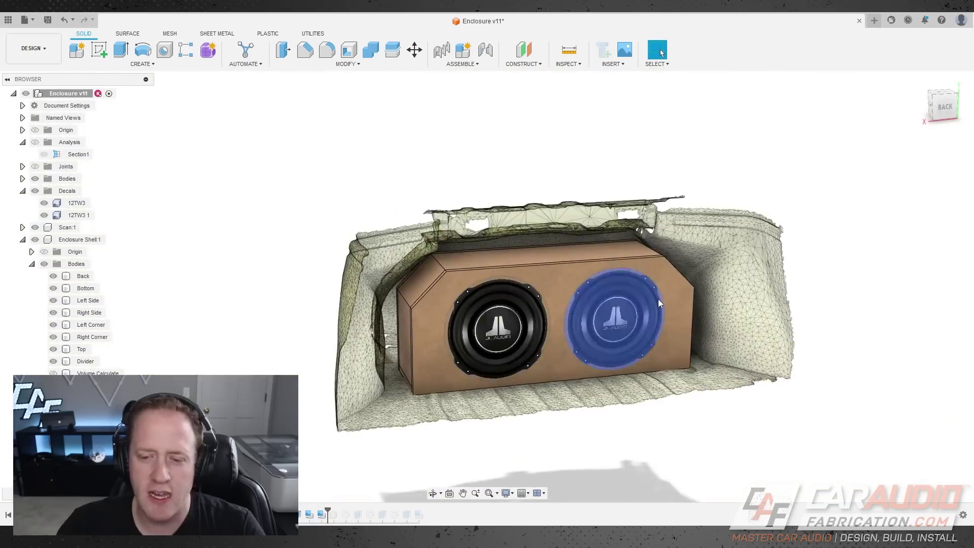
pyautogui.moveTo(728, 343); pyautogui.dragTo(561, 315, button='middle')
pyautogui.scroll(6, 498, 264)
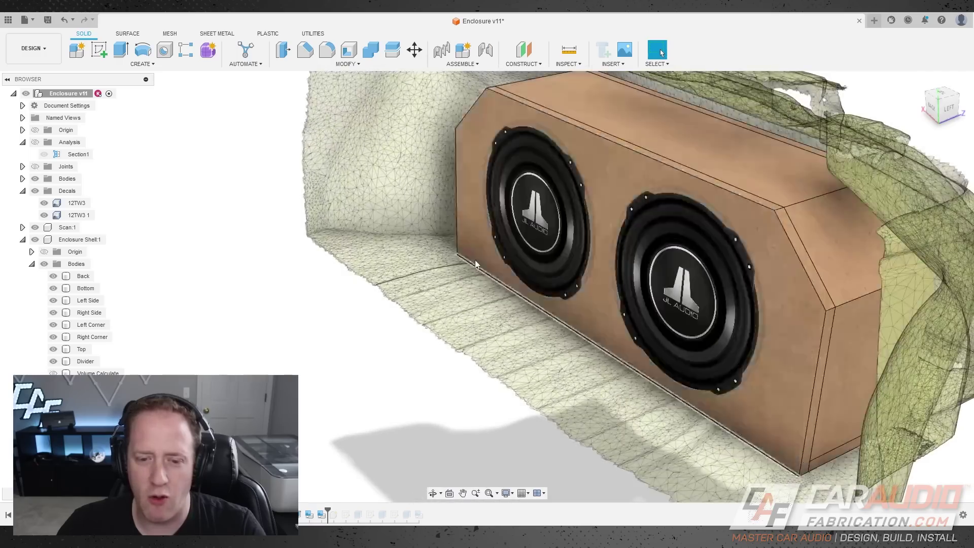
pyautogui.keyDown('shift'); pyautogui.moveTo(468, 254); pyautogui.dragTo(677, 281, button='middle'); pyautogui.keyUp('shift')
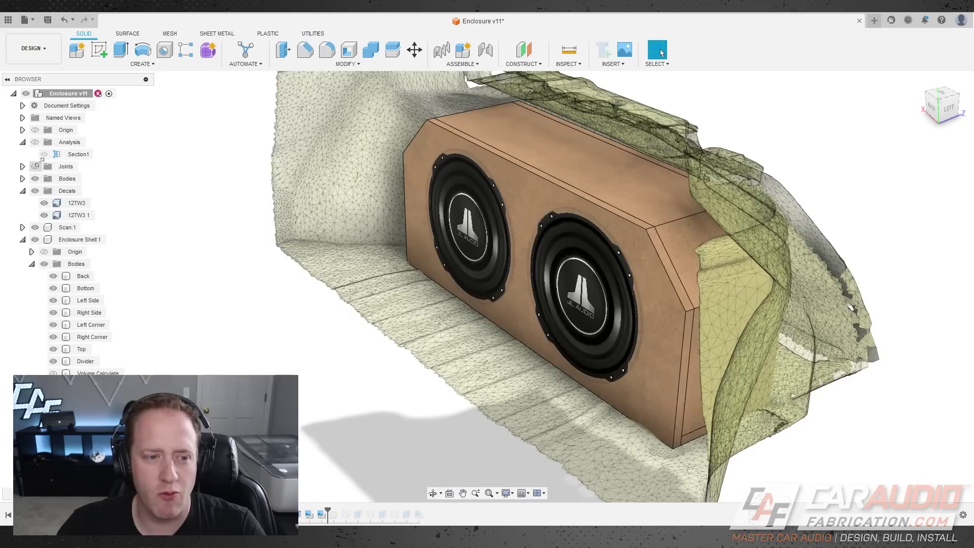
pyautogui.click(35, 142)
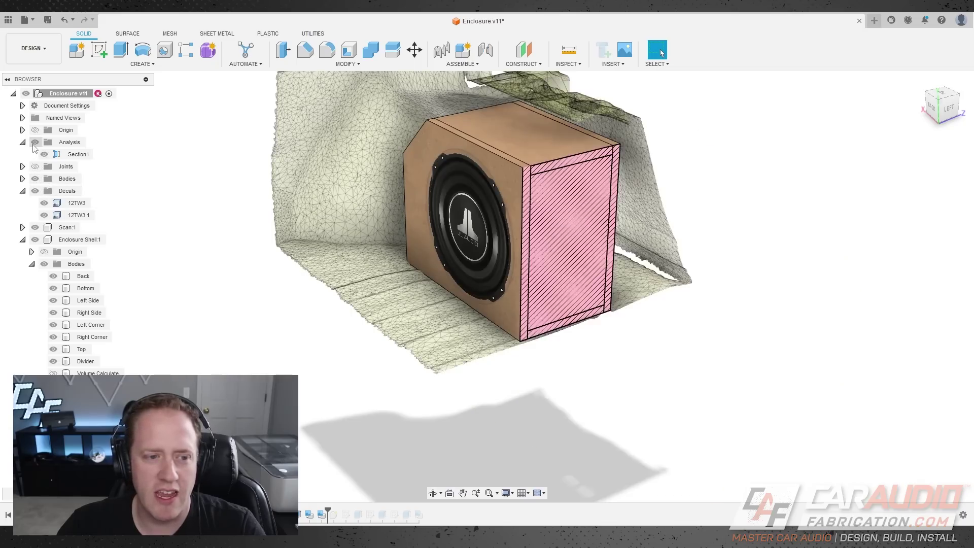
pyautogui.moveTo(608, 228)
pyautogui.keyDown('shift'); pyautogui.mouseDown(button='middle')
pyautogui.moveTo(697, 233)
pyautogui.moveTo(647, 212)
pyautogui.moveTo(589, 159)
pyautogui.moveTo(619, 229)
pyautogui.mouseUp(button='middle'); pyautogui.keyUp('shift')
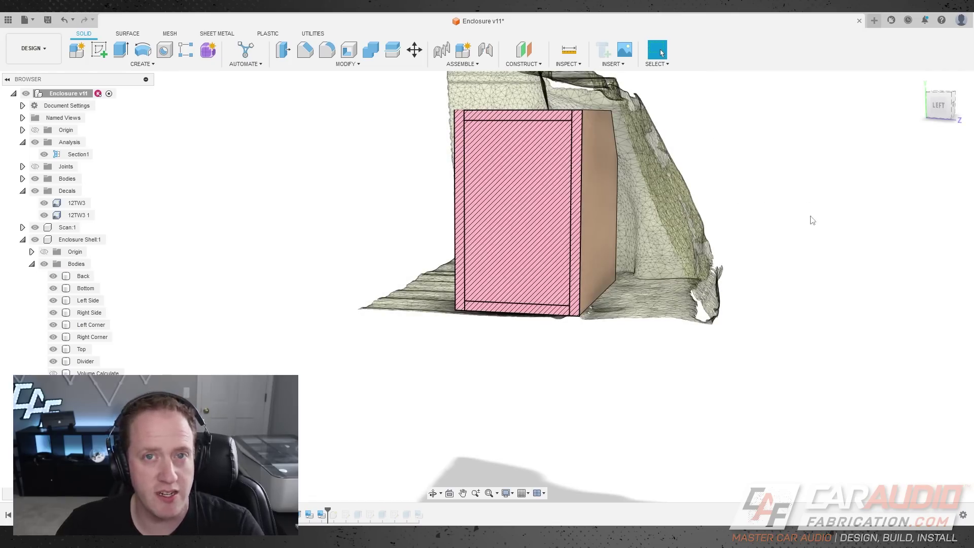
# Hide the section analysis and trunk scan, and roll the timeline forward past the Amp Rack's Sketch3.
pyautogui.scroll(2, 586, 233)
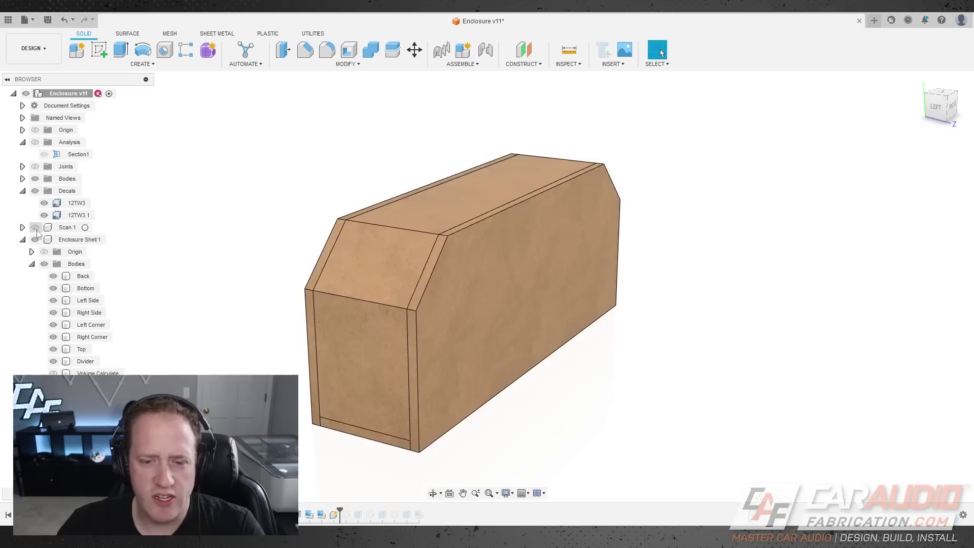
pyautogui.scroll(-1, 477, 255)
pyautogui.scroll(1, 649, 421)
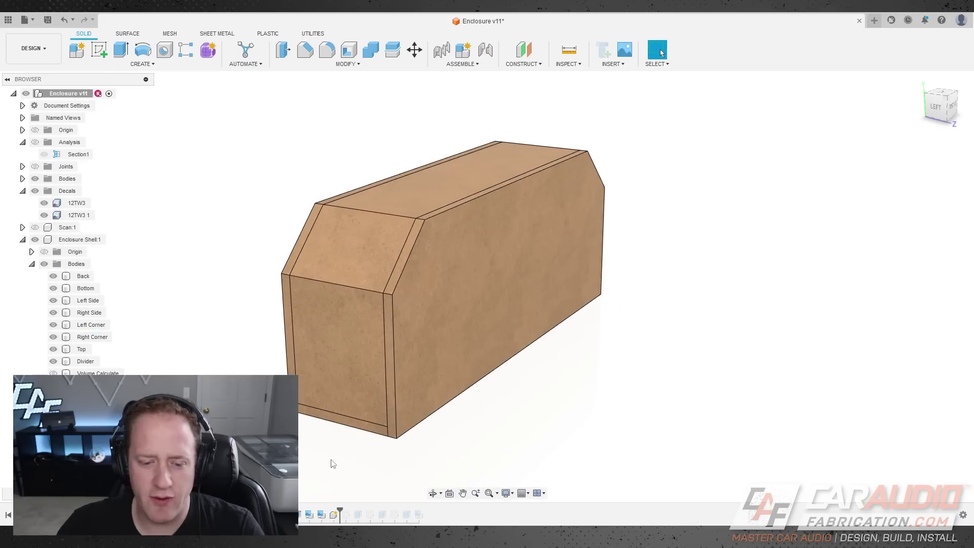
pyautogui.moveTo(340, 516); pyautogui.dragTo(348, 517)
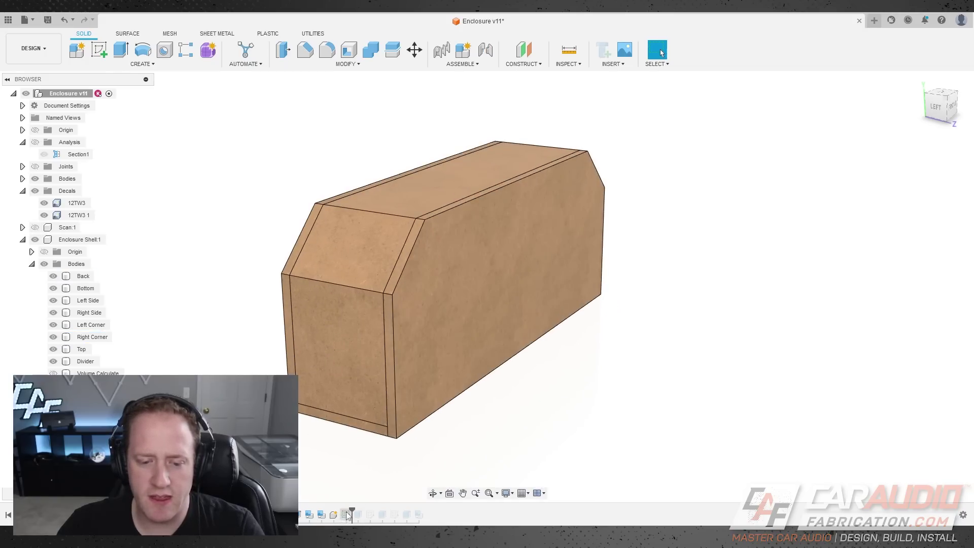
pyautogui.click(350, 516)
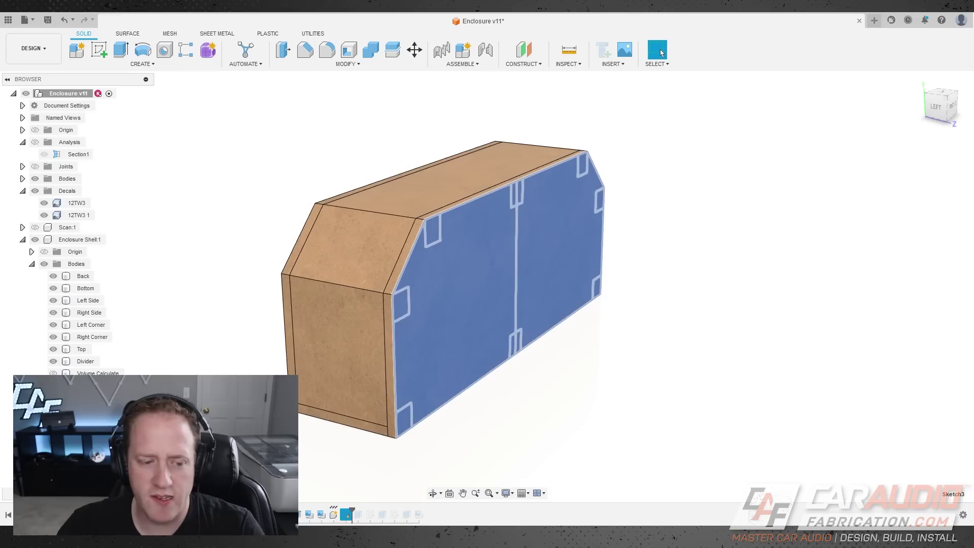
# Collapse the Enclosure Shell component and show the Amp Rack's Sketch3 to view the spacer squares on the face opposite the woofers.
pyautogui.scroll(-1, 46, 98)
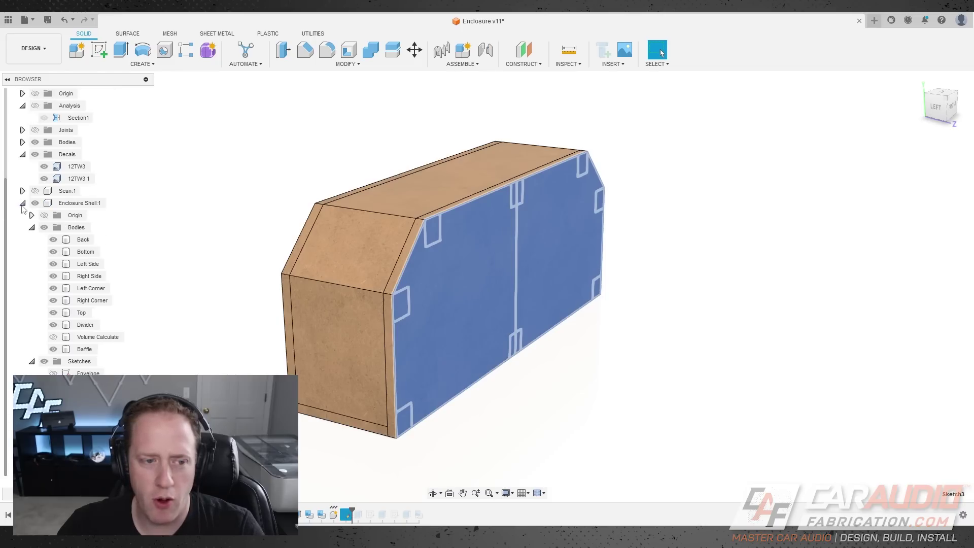
pyautogui.click(22, 203)
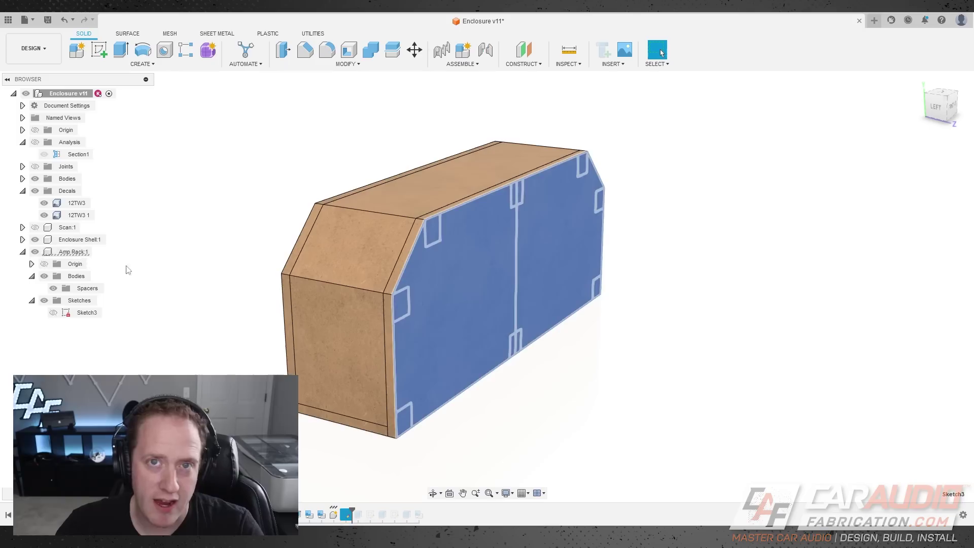
pyautogui.click(53, 313)
pyautogui.keyDown('shift'); pyautogui.moveTo(598, 280); pyautogui.dragTo(576, 279, button='middle'); pyautogui.keyUp('shift')
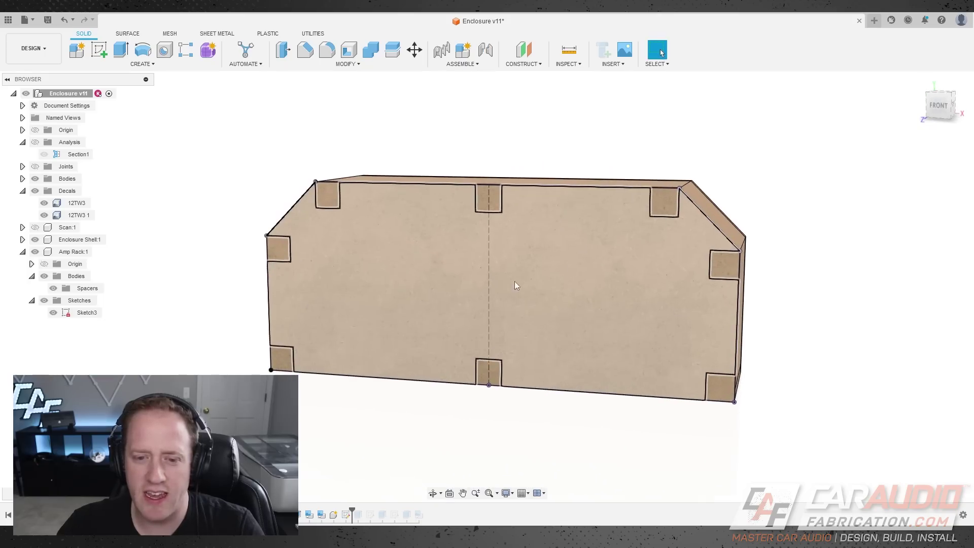
pyautogui.scroll(1, 514, 285)
pyautogui.keyDown('shift'); pyautogui.moveTo(609, 226); pyautogui.dragTo(594, 231, button='middle'); pyautogui.keyUp('shift')
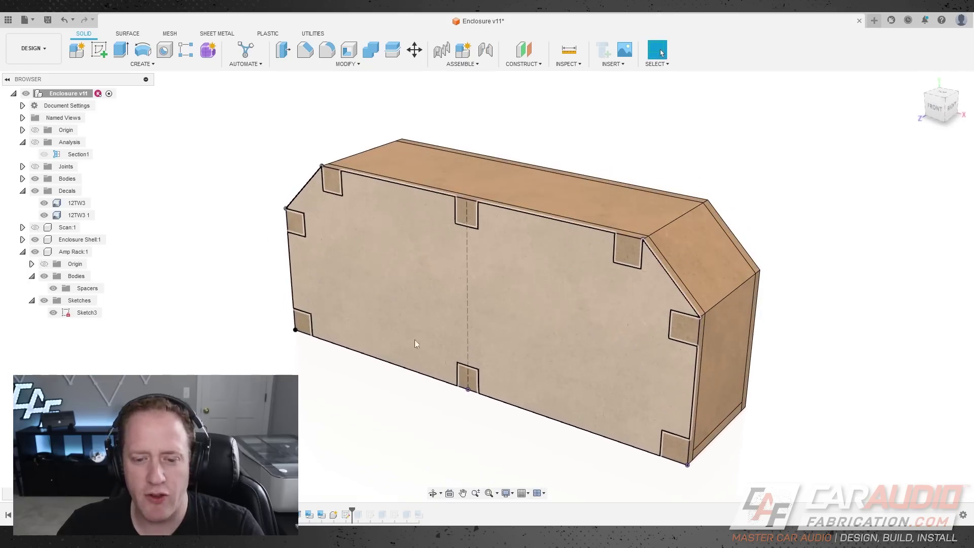
pyautogui.keyDown('shift'); pyautogui.moveTo(501, 241); pyautogui.dragTo(486, 236, button='middle'); pyautogui.keyUp('shift')
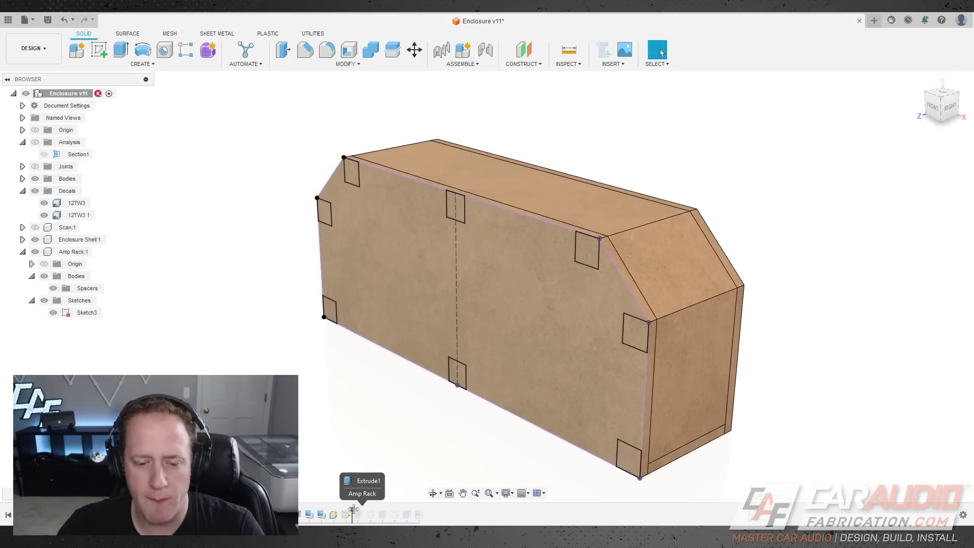
# Roll the timeline forward past Extrude1 to bring in the Amp Rack spacers, and check the contents of the Spacers group.
pyautogui.moveTo(352, 510); pyautogui.dragTo(361, 511)
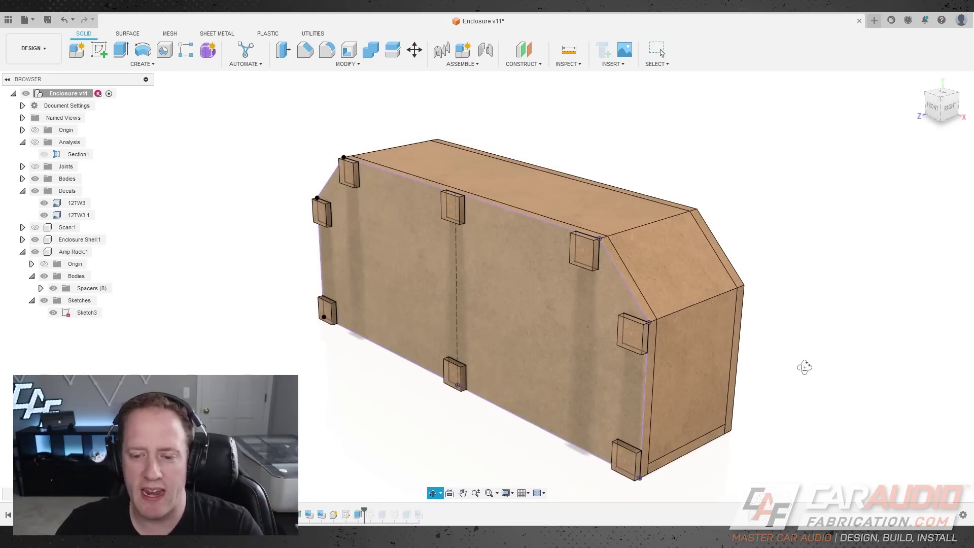
pyautogui.keyDown('shift'); pyautogui.moveTo(804, 367); pyautogui.dragTo(793, 359, button='middle'); pyautogui.keyUp('shift')
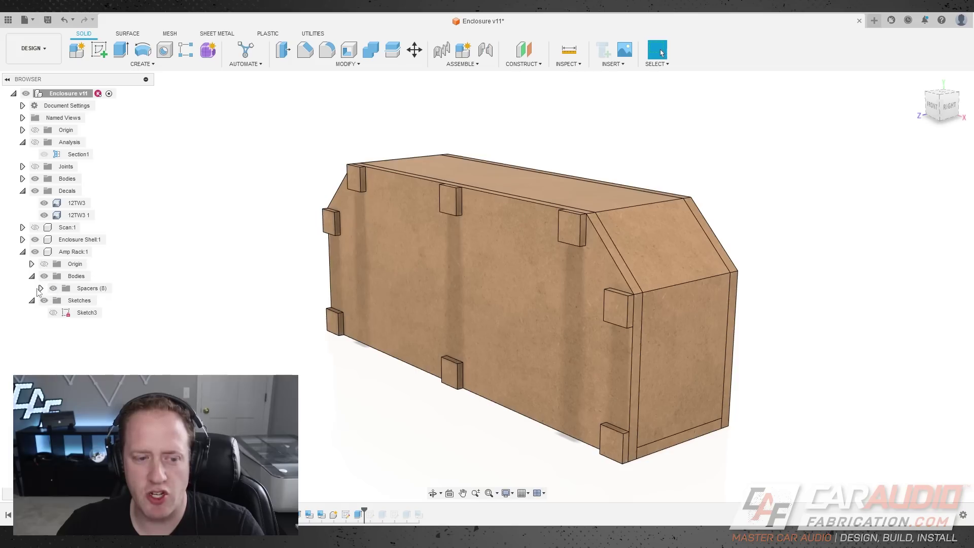
pyautogui.click(40, 289)
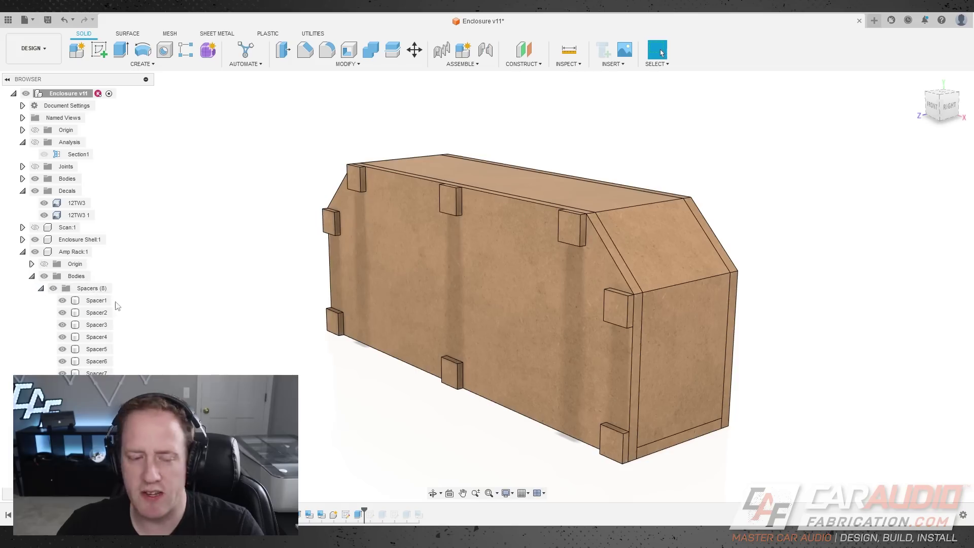
pyautogui.click(53, 288)
pyautogui.click(53, 288)
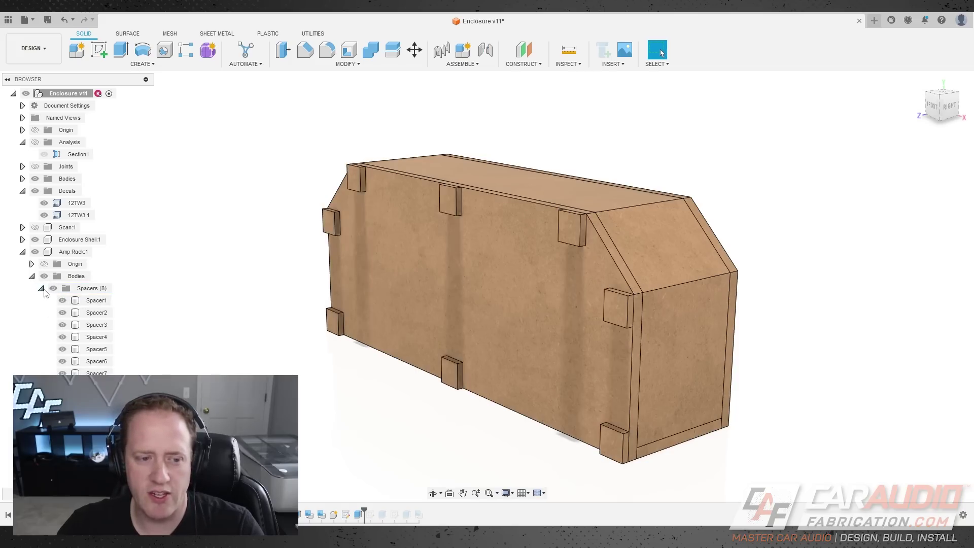
pyautogui.click(41, 289)
# Examine from the side how far the spacers stand off the enclosure's panel.
pyautogui.keyDown('shift'); pyautogui.moveTo(569, 401); pyautogui.dragTo(372, 379, button='middle'); pyautogui.keyUp('shift')
pyautogui.keyDown('shift'); pyautogui.moveTo(567, 337); pyautogui.dragTo(513, 337, button='middle'); pyautogui.keyUp('shift')
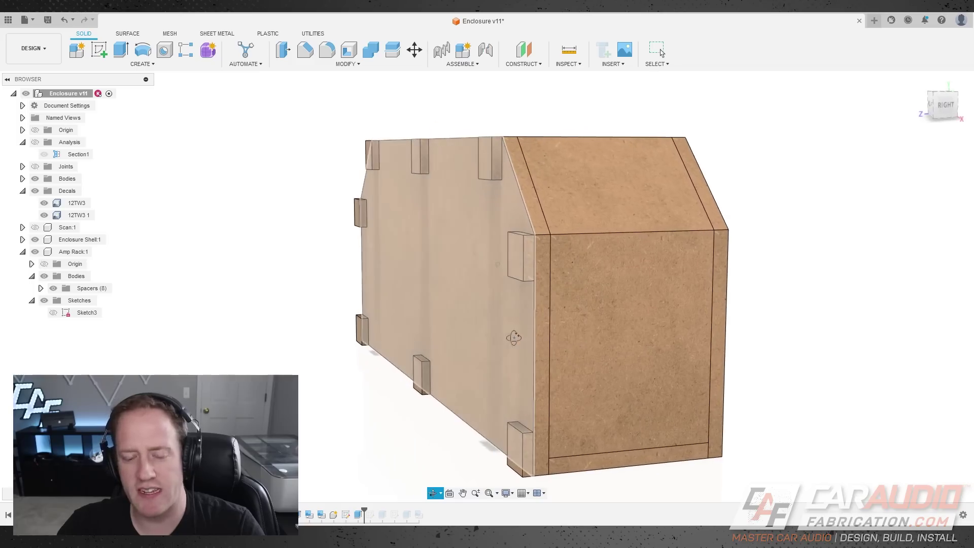
pyautogui.keyDown('shift'); pyautogui.moveTo(460, 312); pyautogui.dragTo(500, 334, button='middle'); pyautogui.keyUp('shift')
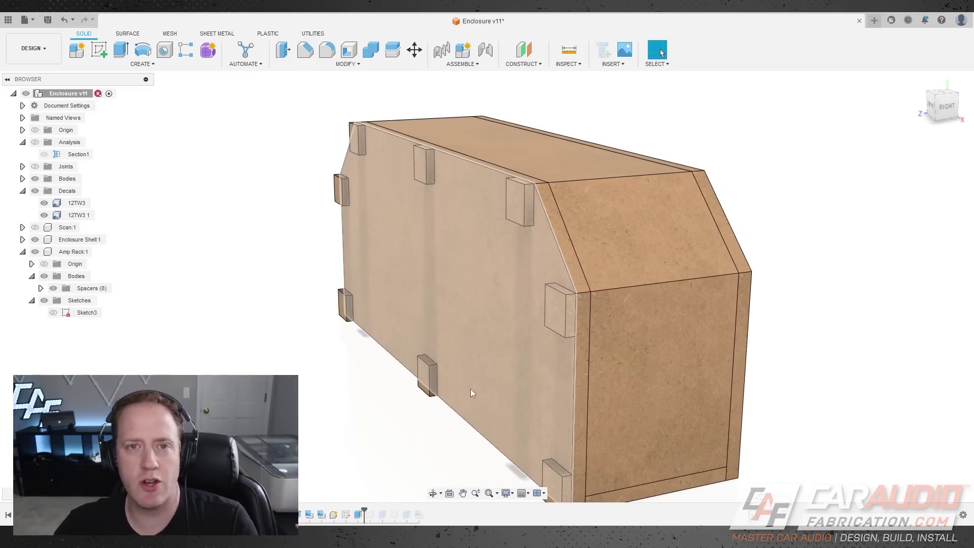
pyautogui.keyDown('shift'); pyautogui.moveTo(485, 373); pyautogui.dragTo(464, 383, button='middle'); pyautogui.keyUp('shift')
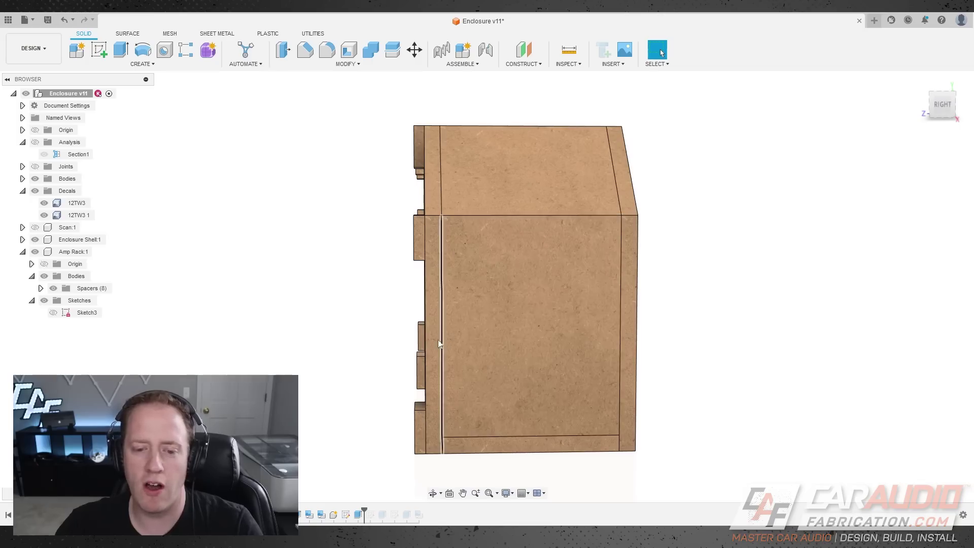
pyautogui.keyDown('shift'); pyautogui.moveTo(439, 344); pyautogui.dragTo(419, 323, button='middle'); pyautogui.keyUp('shift')
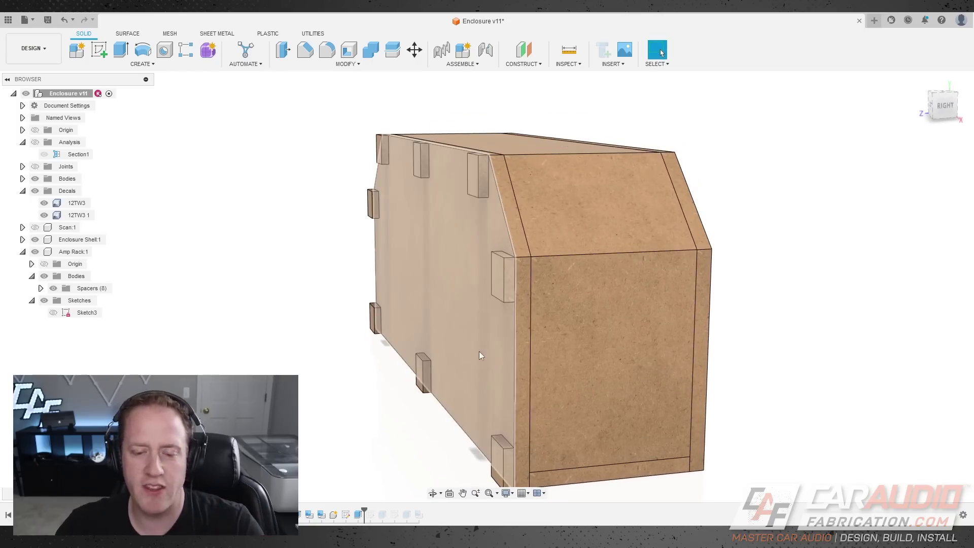
pyautogui.keyDown('shift'); pyautogui.moveTo(479, 351); pyautogui.dragTo(497, 341, button='middle'); pyautogui.keyUp('shift')
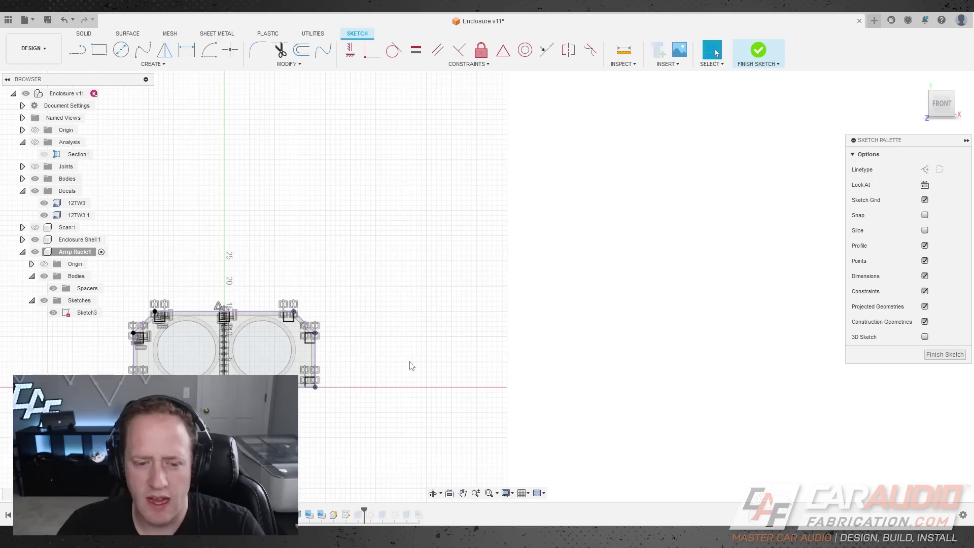
# Open the Amp Rack's Sketch3 for editing and inspect the constraints and width dimension that drive the spacer squares.
pyautogui.moveTo(408, 363); pyautogui.dragTo(639, 333, button='middle')
pyautogui.scroll(6, 462, 302)
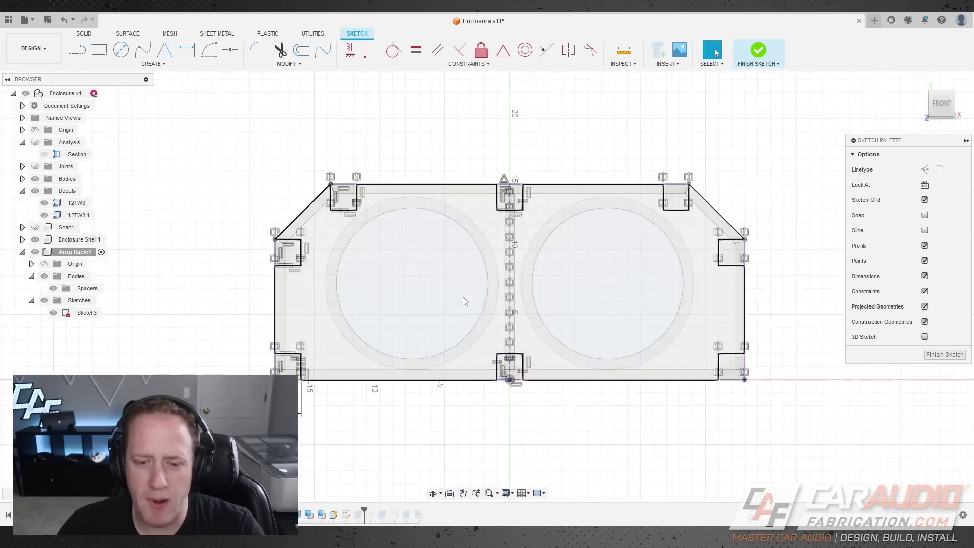
pyautogui.moveTo(476, 319); pyautogui.dragTo(493, 292, button='middle')
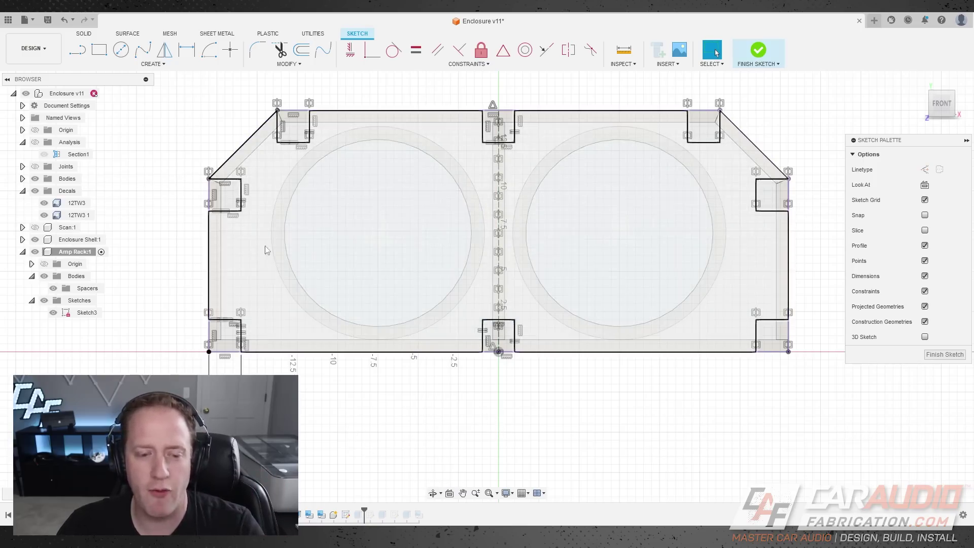
pyautogui.scroll(1, 256, 215)
pyautogui.moveTo(416, 229); pyautogui.dragTo(535, 254, button='middle')
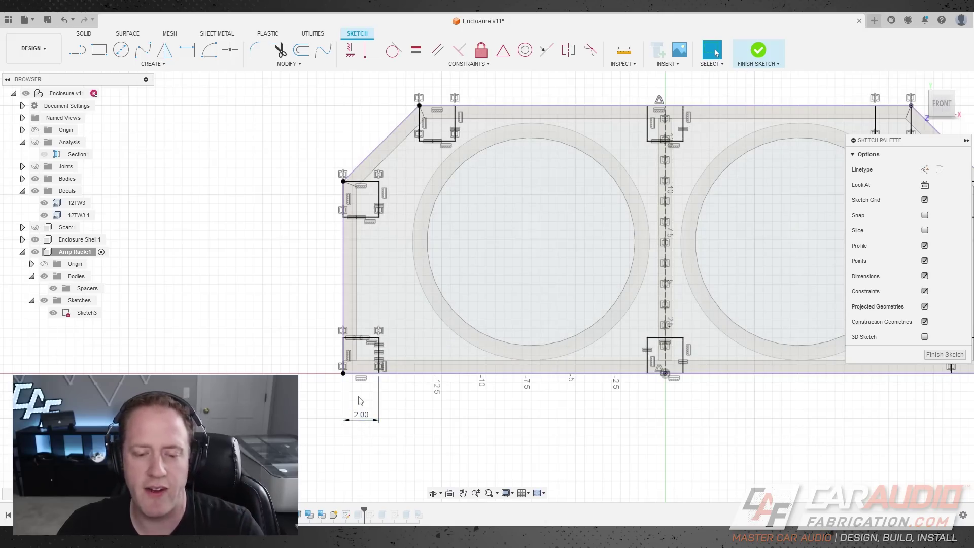
# Set the driving width dimension of the spacer squares to 3.00 and check the resized squares.
pyautogui.doubleClick(362, 425)
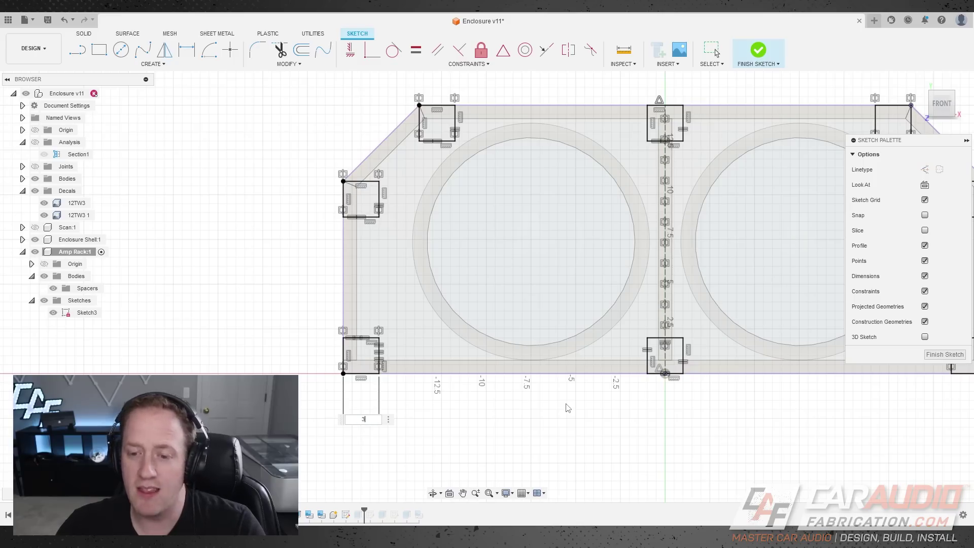
pyautogui.press('Return')
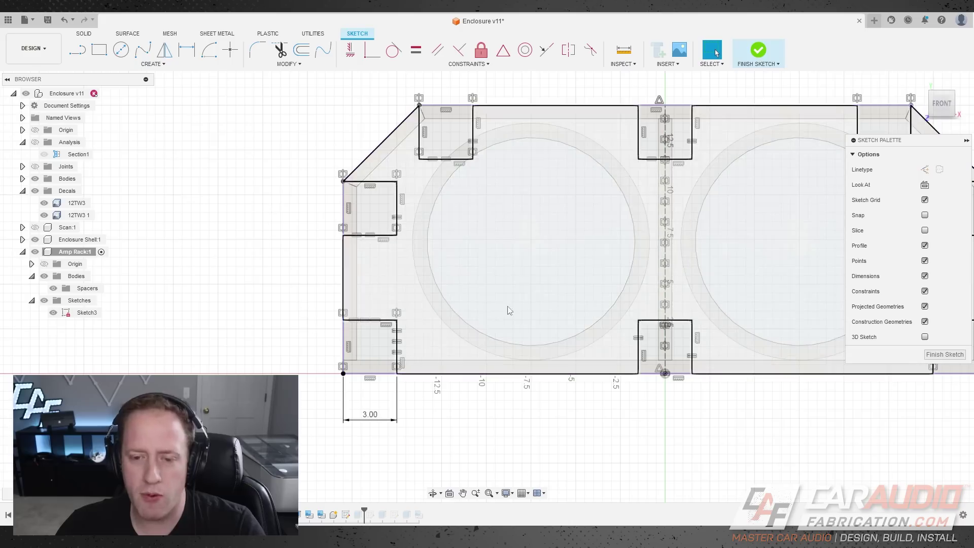
pyautogui.moveTo(568, 273); pyautogui.dragTo(443, 289, button='middle')
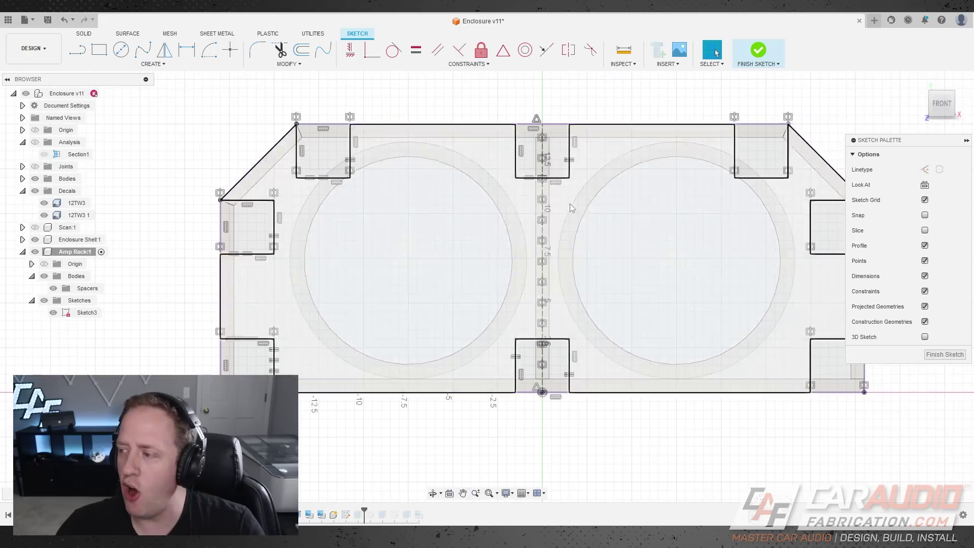
pyautogui.moveTo(425, 225)
pyautogui.mouseDown(button='middle')
pyautogui.moveTo(482, 237)
pyautogui.moveTo(482, 208)
pyautogui.mouseUp(button='middle')
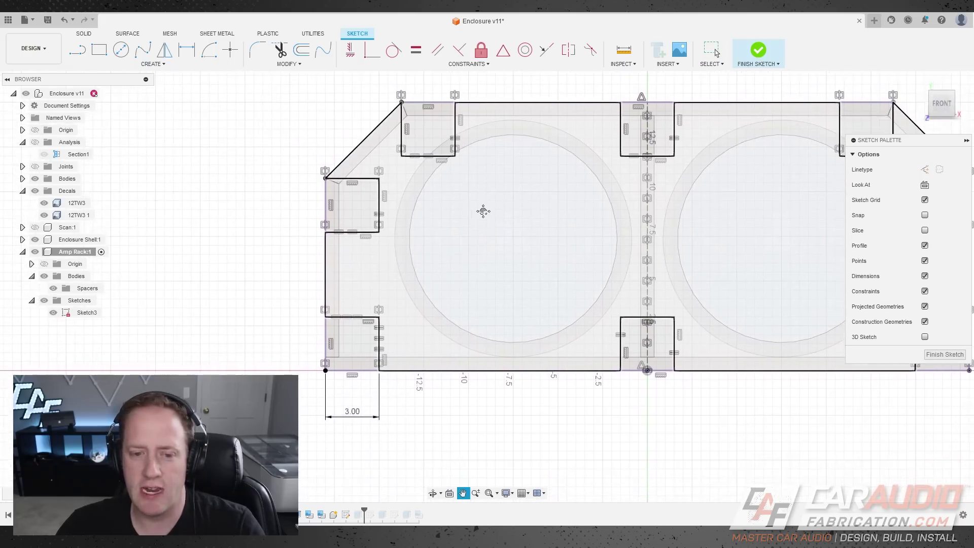
# Set the driving width dimension of the spacer squares to 1.0, finish the sketch, and inspect the resized spacers on the enclosure.
pyautogui.doubleClick(351, 412)
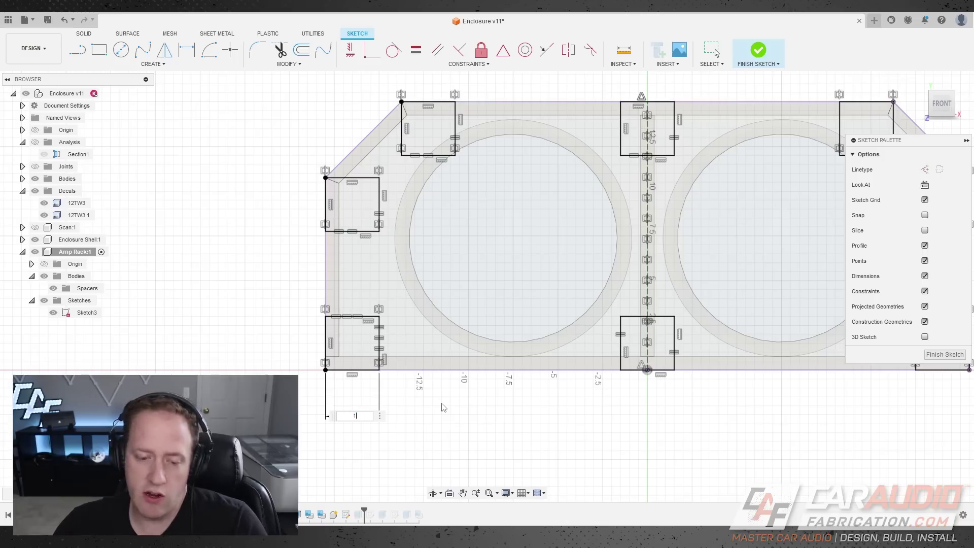
pyautogui.write('1.0')
pyautogui.press('Return')
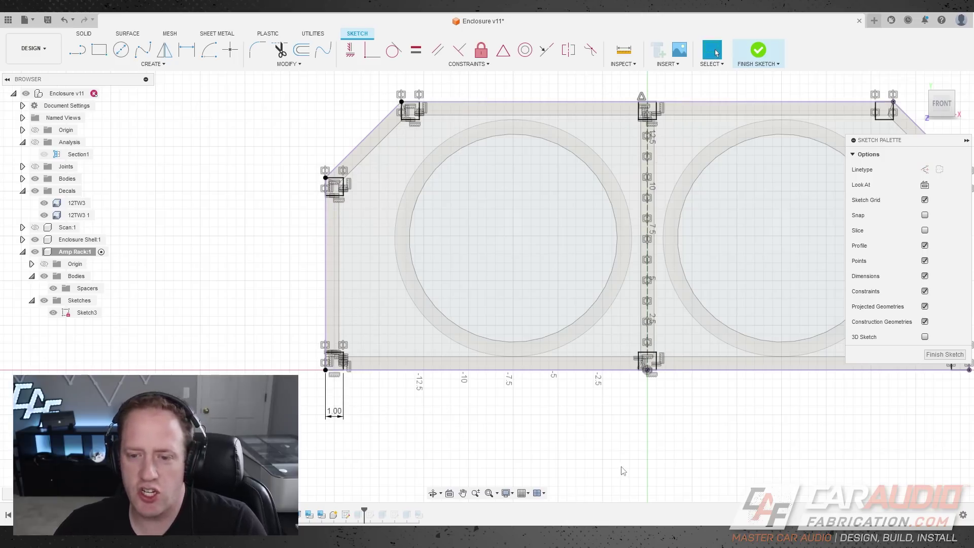
pyautogui.scroll(-2, 658, 425)
pyautogui.moveTo(769, 361)
pyautogui.mouseDown(button='middle')
pyautogui.moveTo(535, 333)
pyautogui.moveTo(564, 336)
pyautogui.mouseUp(button='middle')
pyautogui.click(944, 354)
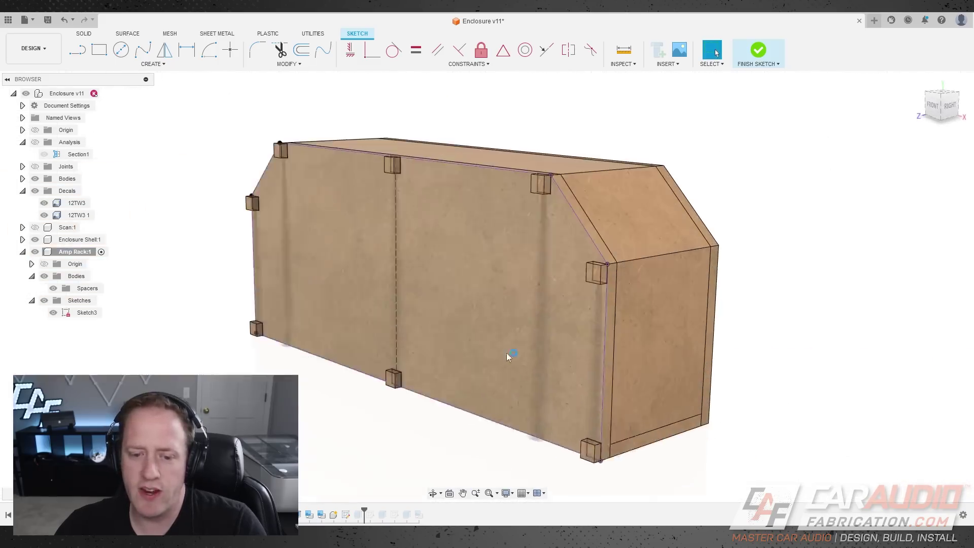
pyautogui.scroll(2, 634, 285)
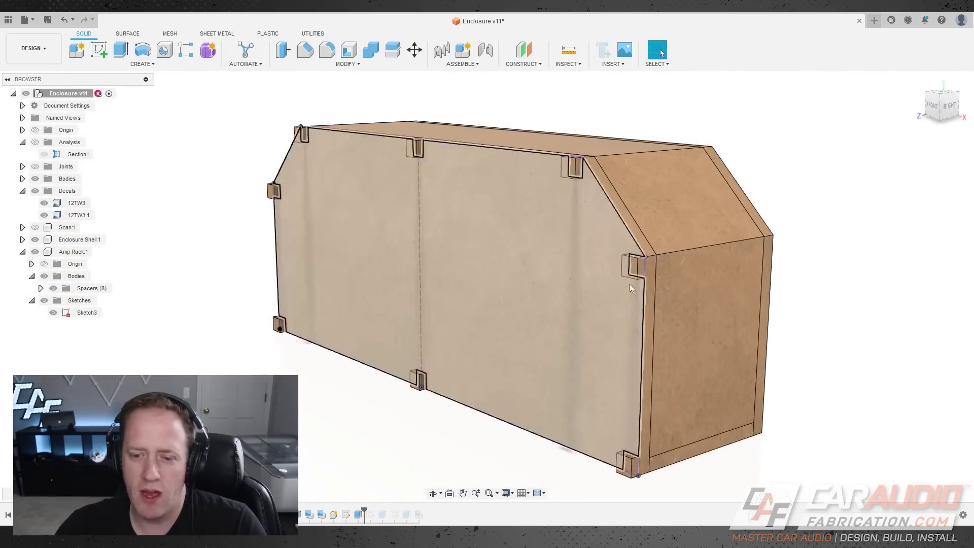
pyautogui.moveTo(647, 279)
pyautogui.keyDown('shift'); pyautogui.mouseDown(button='middle')
pyautogui.moveTo(624, 276)
pyautogui.moveTo(657, 266)
pyautogui.mouseUp(button='middle'); pyautogui.keyUp('shift')
pyautogui.scroll(-2, 459, 278)
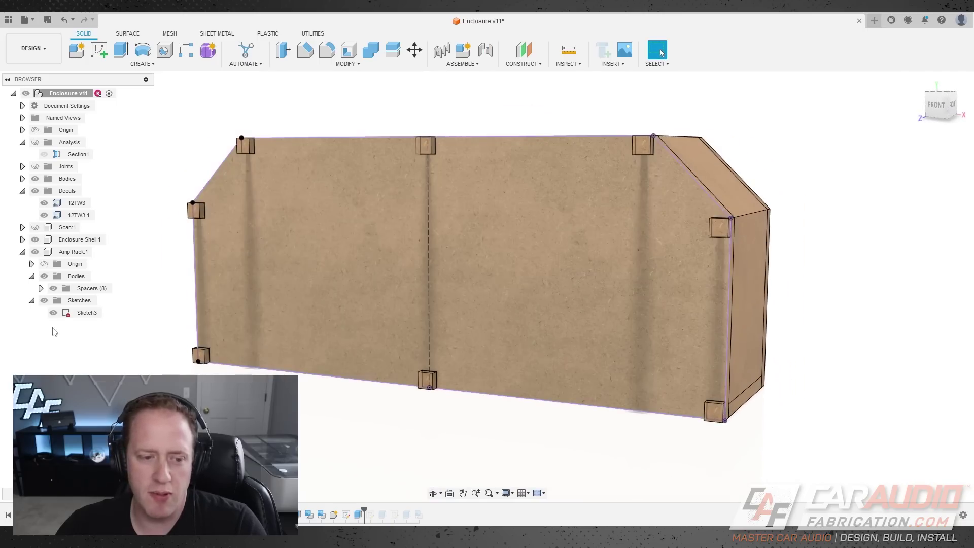
# Edit the Amp Rack's Sketch3, set the driving width dimension of the spacer squares to 2.00, and finish the sketch.
pyautogui.rightClick(85, 312)
pyautogui.click(107, 333)
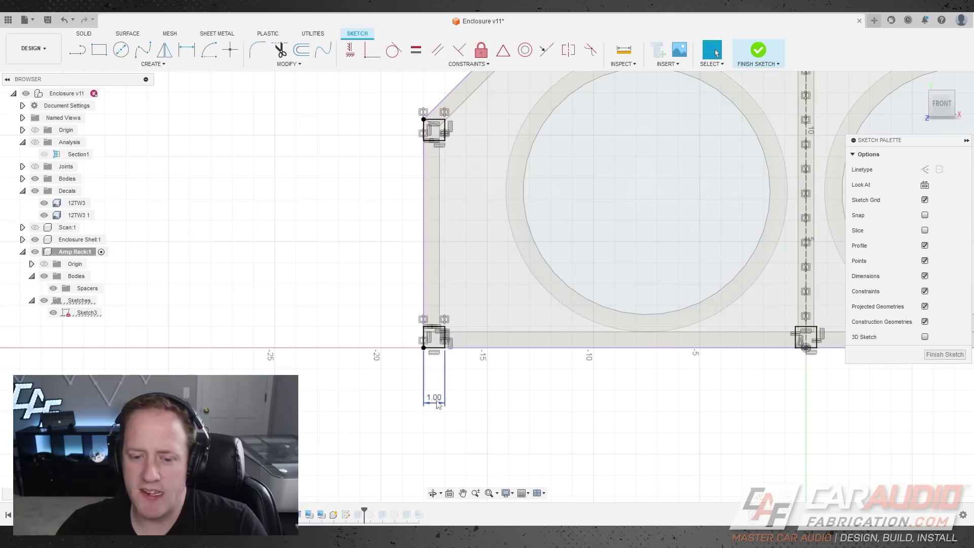
pyautogui.doubleClick(437, 404)
pyautogui.write('2')
pyautogui.press('Return')
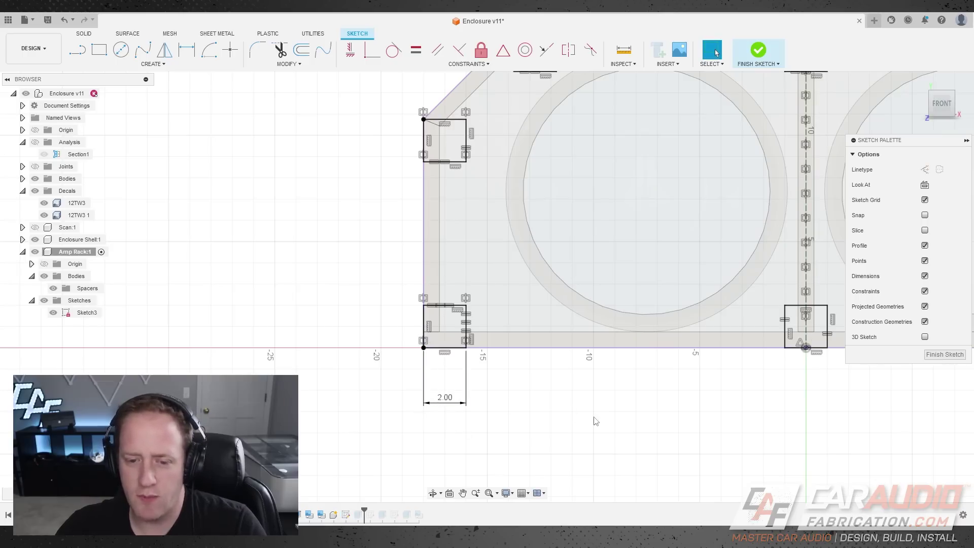
pyautogui.click(938, 357)
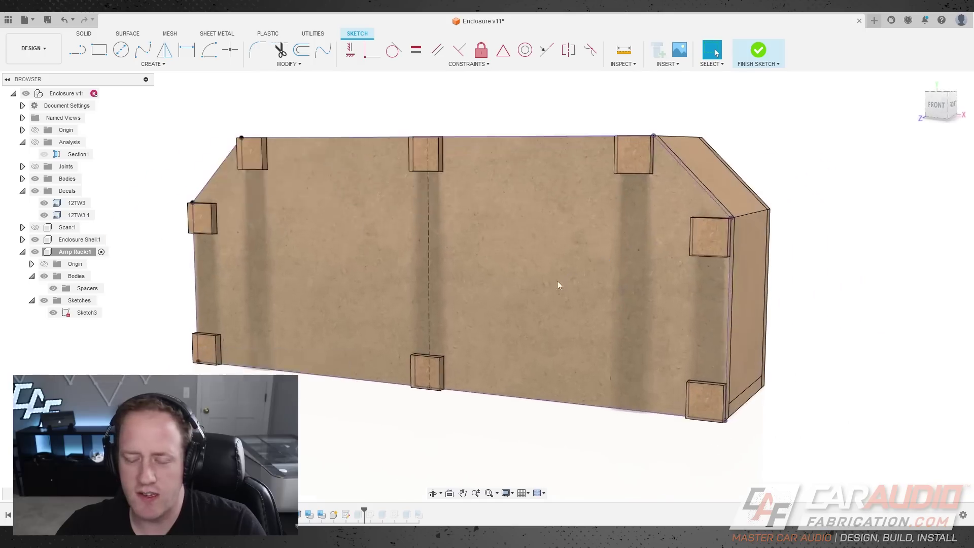
pyautogui.moveTo(626, 291)
pyautogui.keyDown('shift'); pyautogui.mouseDown(button='middle')
pyautogui.moveTo(596, 317)
pyautogui.moveTo(566, 374)
pyautogui.mouseUp(button='middle'); pyautogui.keyUp('shift')
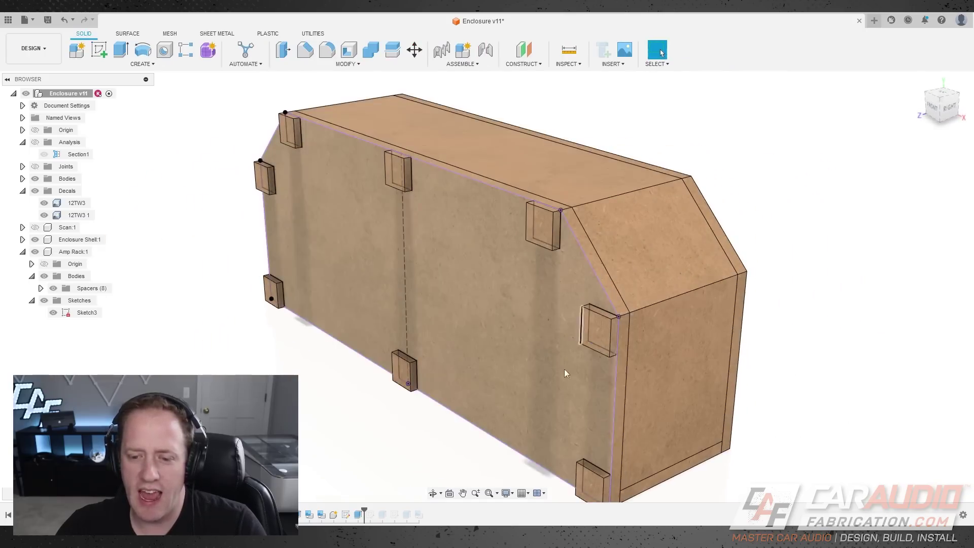
# Hide Sketch3, display Sketch5, and inspect its board outline against the spacers from both sides.
pyautogui.click(53, 312)
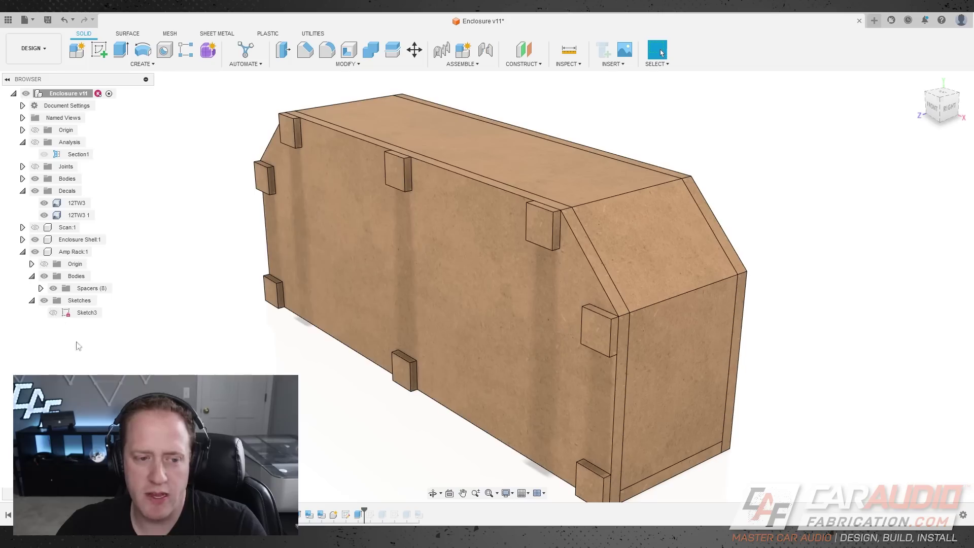
pyautogui.scroll(-1, 419, 364)
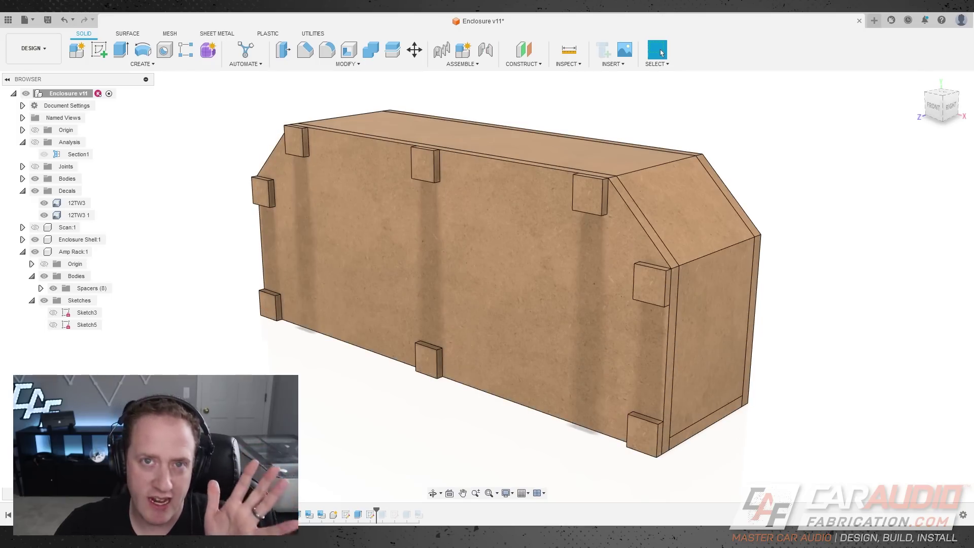
pyautogui.click(52, 326)
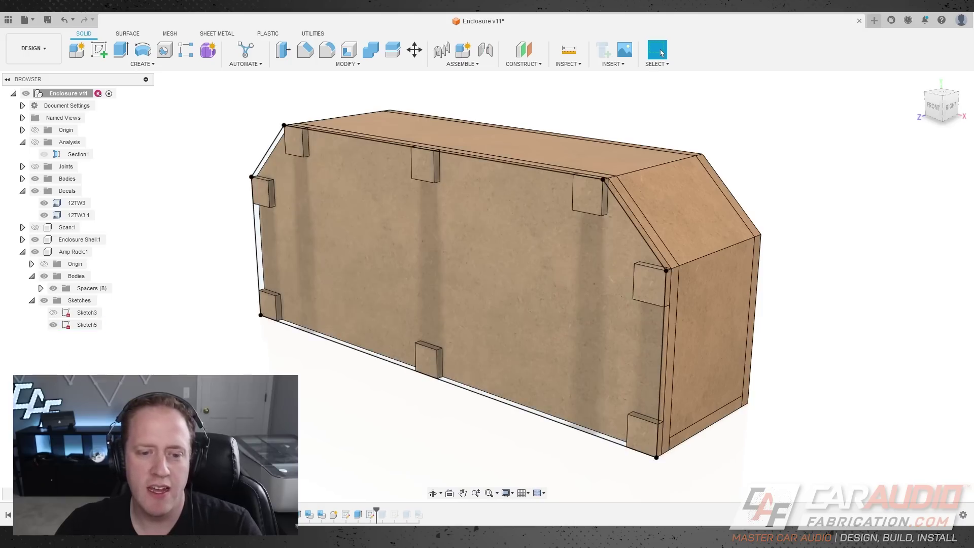
pyautogui.keyDown('shift'); pyautogui.moveTo(320, 406); pyautogui.dragTo(398, 394, button='middle'); pyautogui.keyUp('shift')
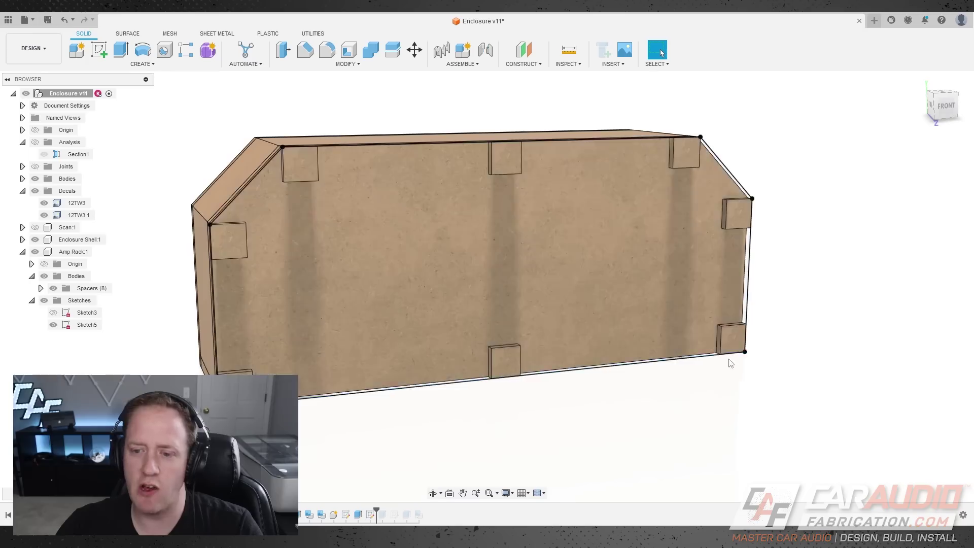
pyautogui.keyDown('shift'); pyautogui.moveTo(731, 362); pyautogui.dragTo(791, 213, button='middle'); pyautogui.keyUp('shift')
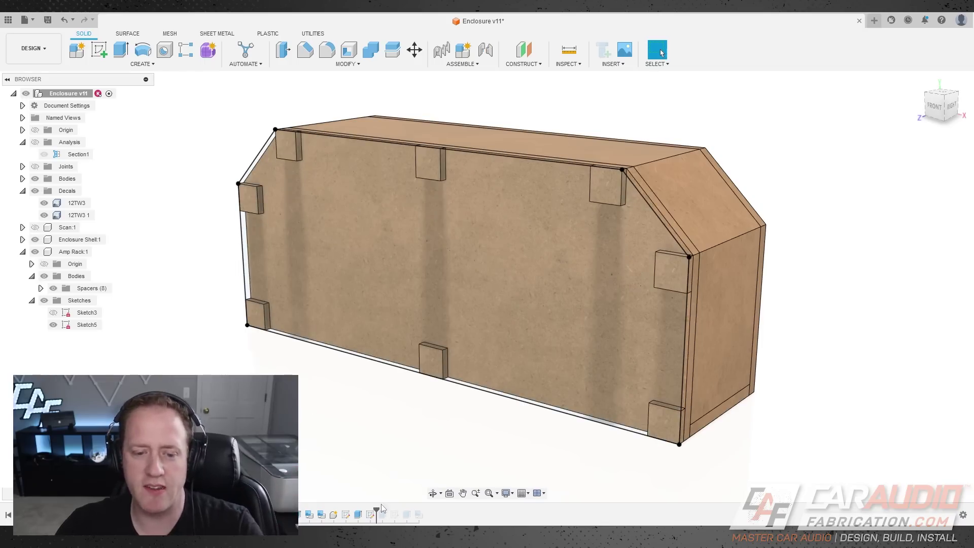
# Advance the timeline past the Board's extrusion, inspect the board with Sketch5 hidden, and roll on past Sketch6.
pyautogui.moveTo(376, 510); pyautogui.dragTo(387, 509)
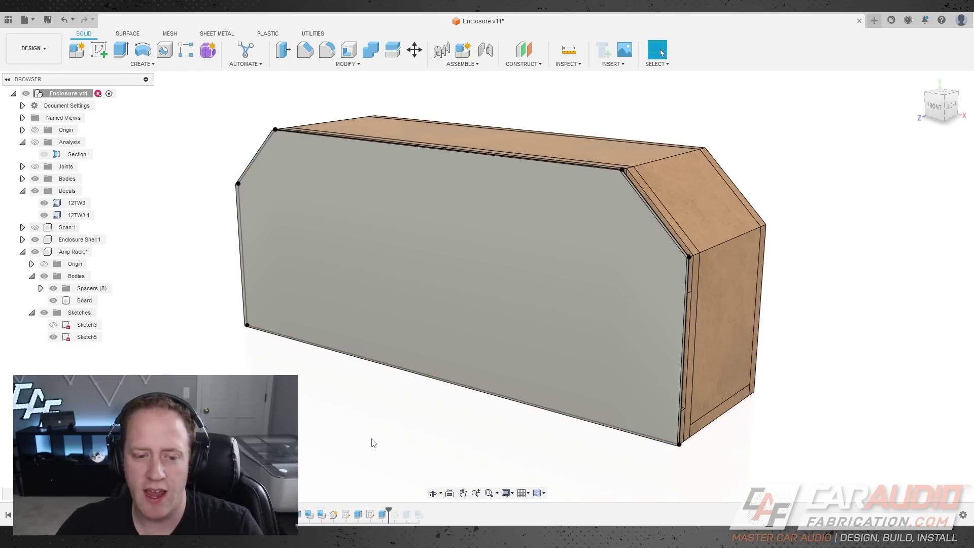
pyautogui.keyDown('shift'); pyautogui.moveTo(396, 411); pyautogui.dragTo(385, 405, button='middle'); pyautogui.keyUp('shift')
pyautogui.keyDown('shift'); pyautogui.moveTo(385, 405); pyautogui.dragTo(382, 404, button='middle'); pyautogui.keyUp('shift')
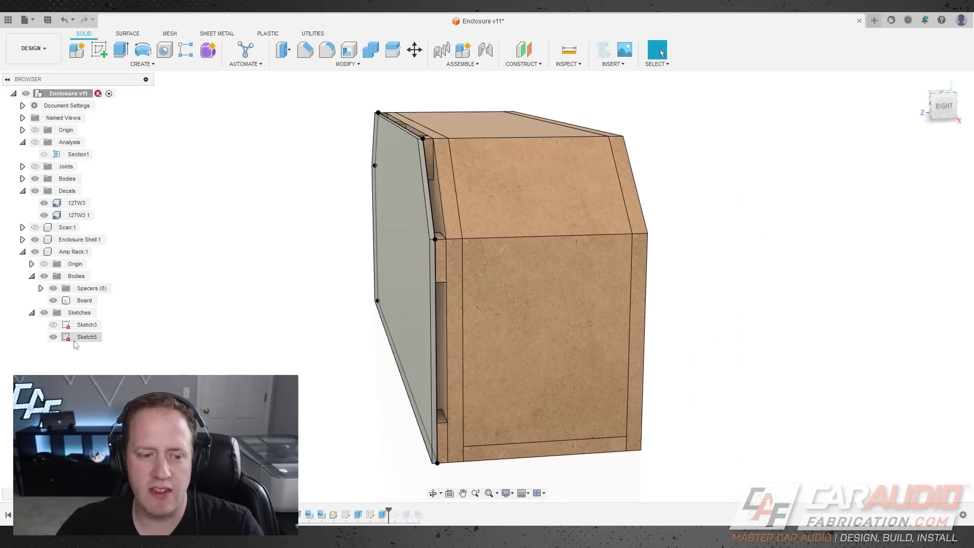
pyautogui.keyDown('shift'); pyautogui.moveTo(340, 357); pyautogui.dragTo(628, 372, button='middle'); pyautogui.keyUp('shift')
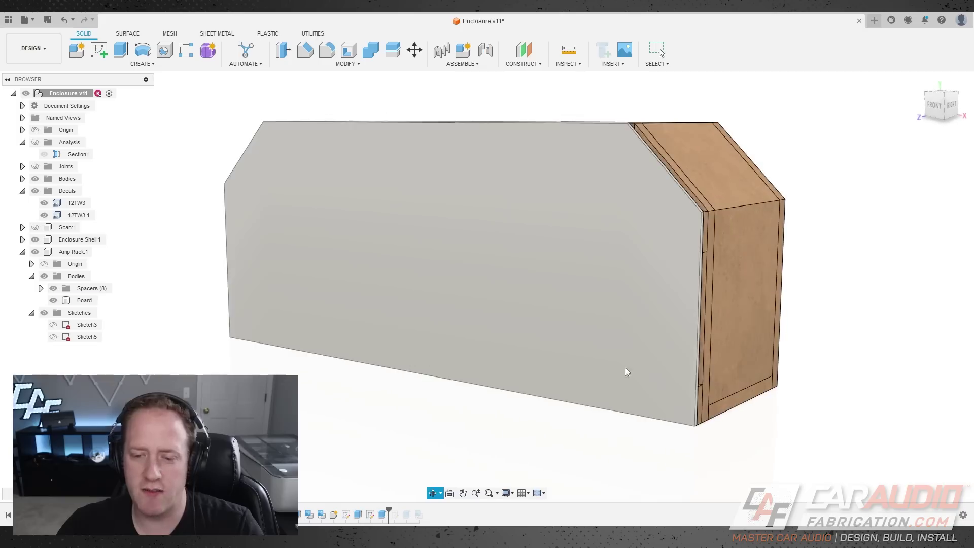
pyautogui.keyDown('shift'); pyautogui.moveTo(658, 312); pyautogui.dragTo(656, 314, button='middle'); pyautogui.keyUp('shift')
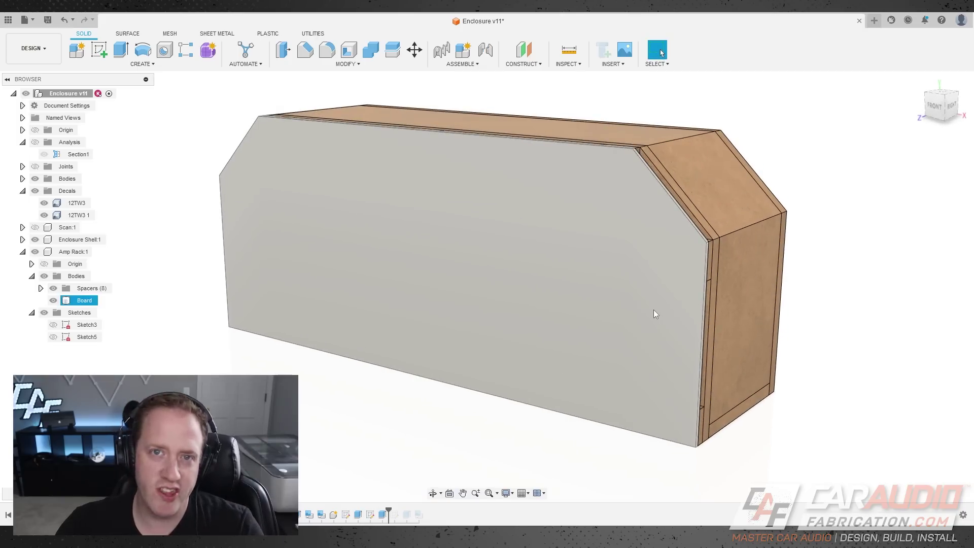
pyautogui.moveTo(389, 514); pyautogui.dragTo(403, 515)
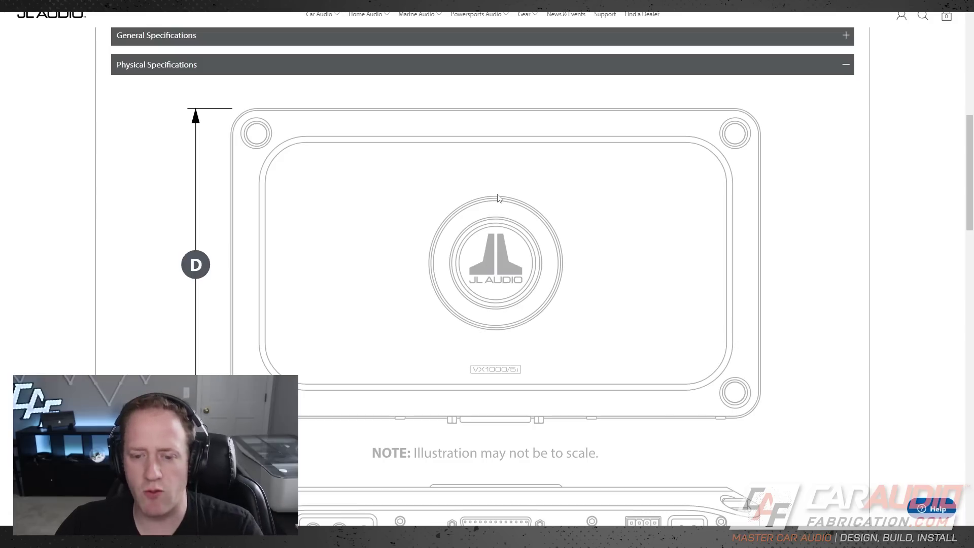
# Switch to the JL Audio website and look up the VX1000/5i amplifier's height, width and depth in its physical specifications.
pyautogui.scroll(-5, 499, 197)
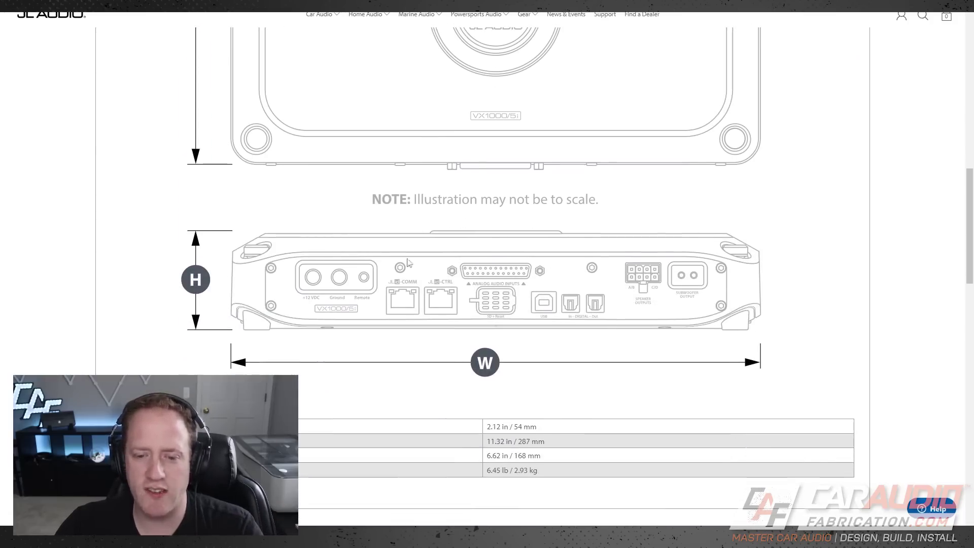
pyautogui.scroll(-3, 471, 283)
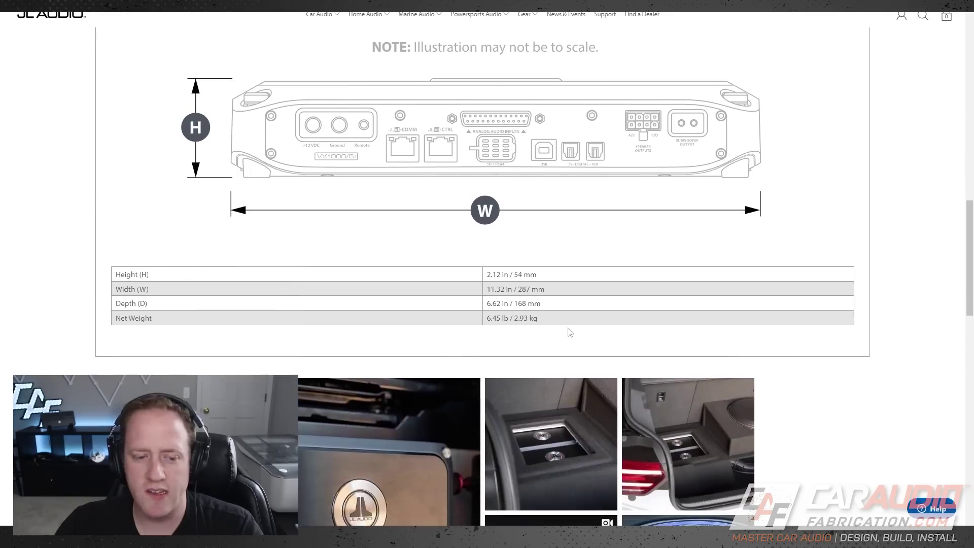
pyautogui.scroll(2, 505, 306)
pyautogui.scroll(-1, 538, 297)
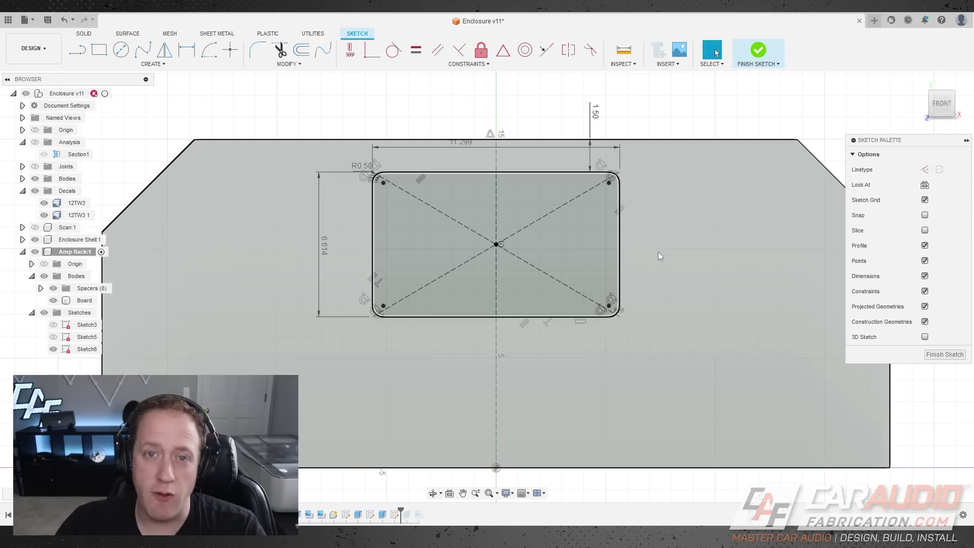
# In Fusion, examine how Sketch6 dimensions the amplifier outline, its corner radius, and its offset from the board's upper edge.
pyautogui.scroll(2, 658, 252)
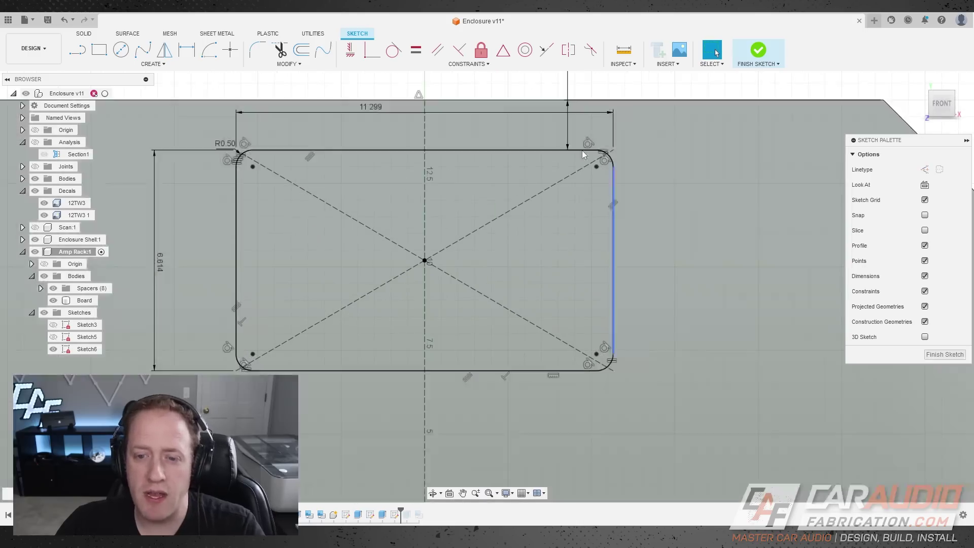
pyautogui.moveTo(611, 164); pyautogui.dragTo(635, 295, button='middle')
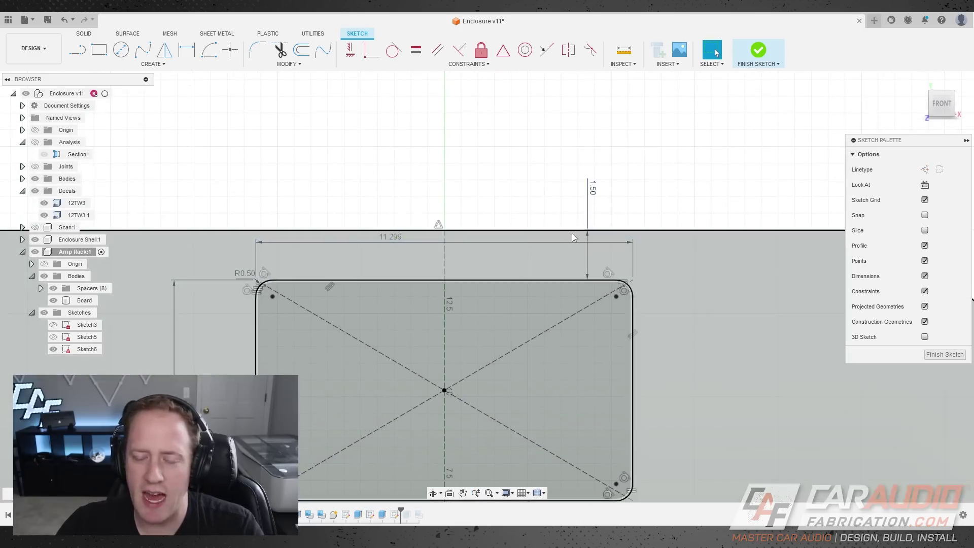
pyautogui.scroll(-3, 659, 297)
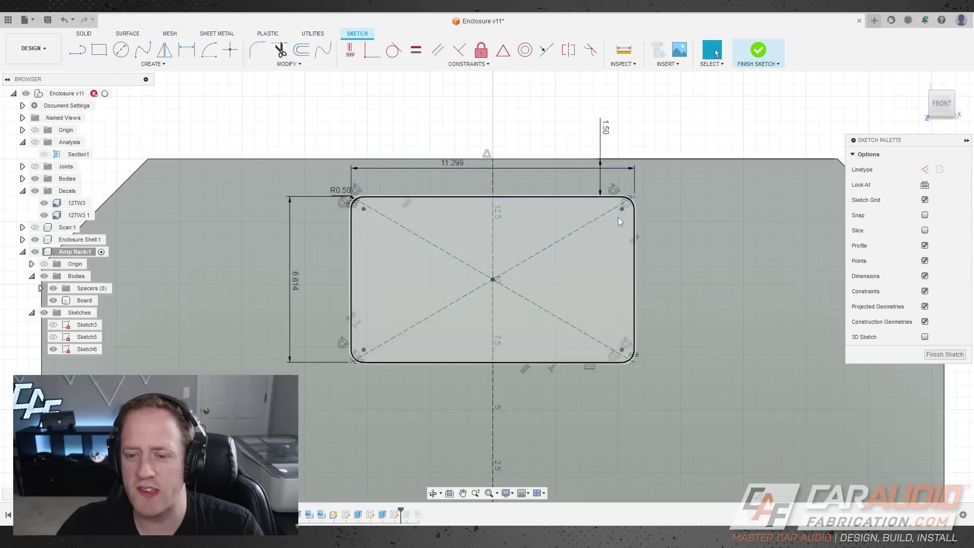
pyautogui.scroll(-1, 618, 218)
pyautogui.moveTo(665, 357)
pyautogui.mouseDown(button='middle')
pyautogui.moveTo(655, 303)
pyautogui.moveTo(647, 311)
pyautogui.mouseUp(button='middle')
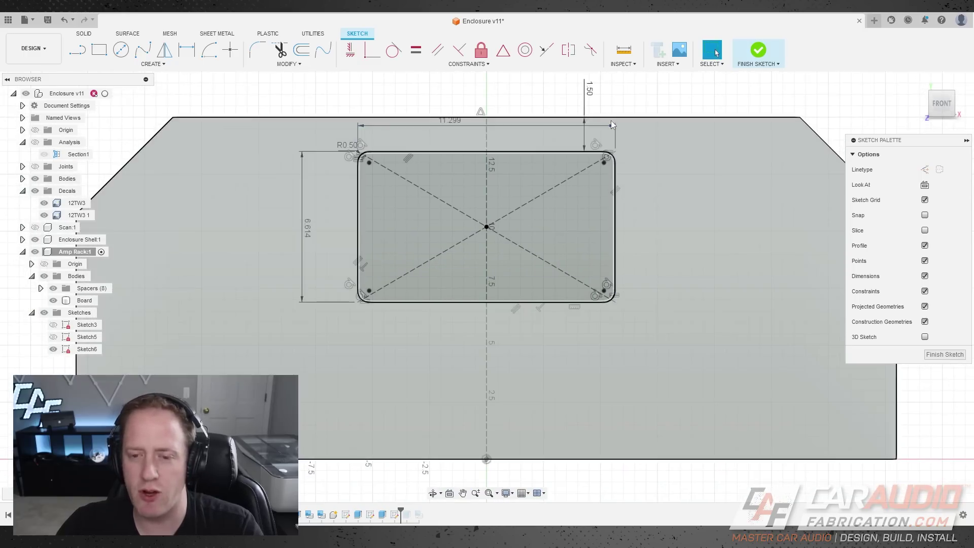
pyautogui.scroll(-2, 659, 223)
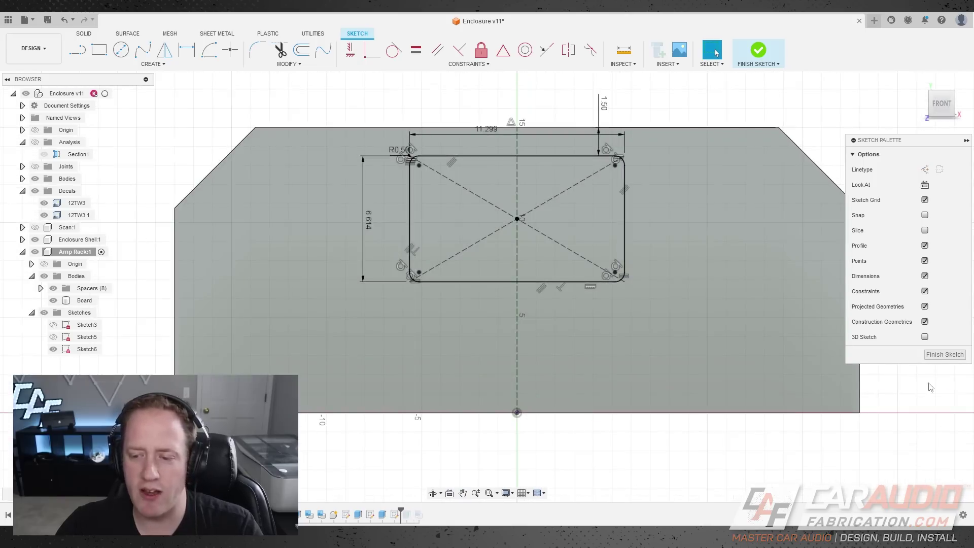
# Finish Sketch6 and roll the timeline forward through the VX1000/5i body and its decal, keeping Sketch6 hidden.
pyautogui.click(943, 354)
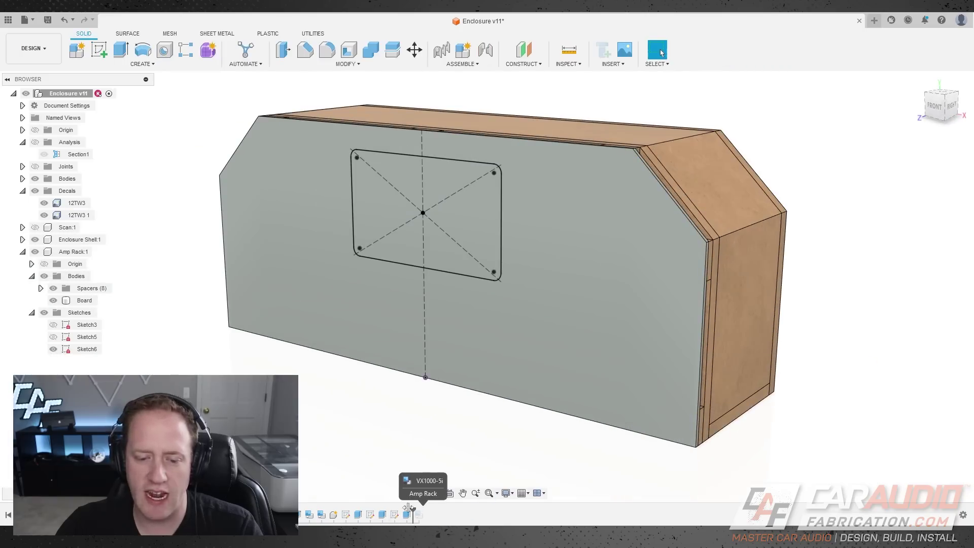
pyautogui.moveTo(409, 507); pyautogui.dragTo(413, 510)
pyautogui.keyDown('shift'); pyautogui.moveTo(578, 284); pyautogui.dragTo(545, 283, button='middle'); pyautogui.keyUp('shift')
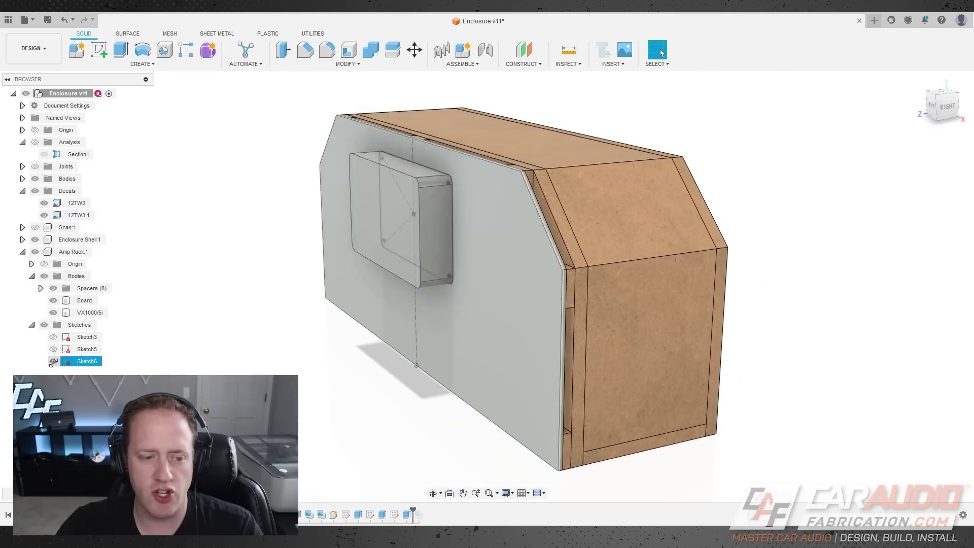
pyautogui.click(84, 300)
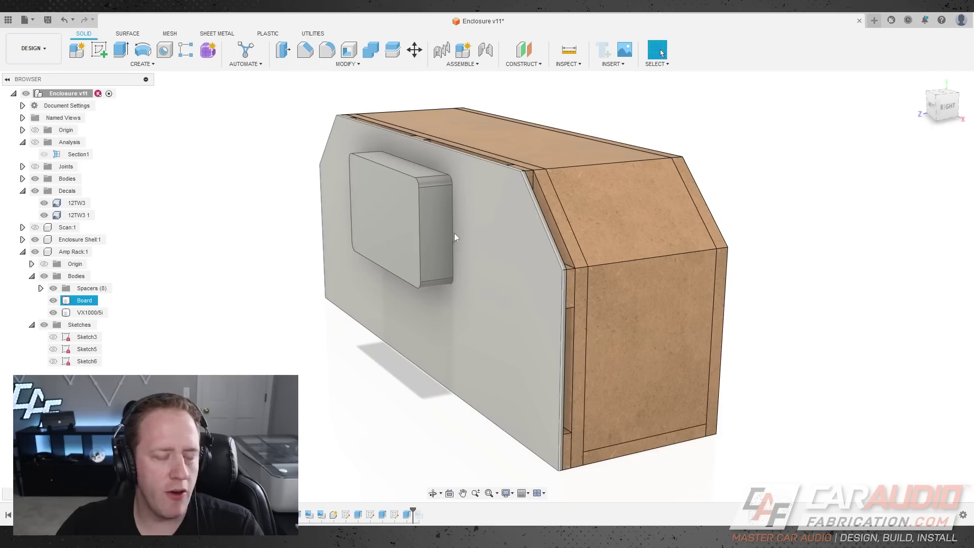
pyautogui.click(396, 238)
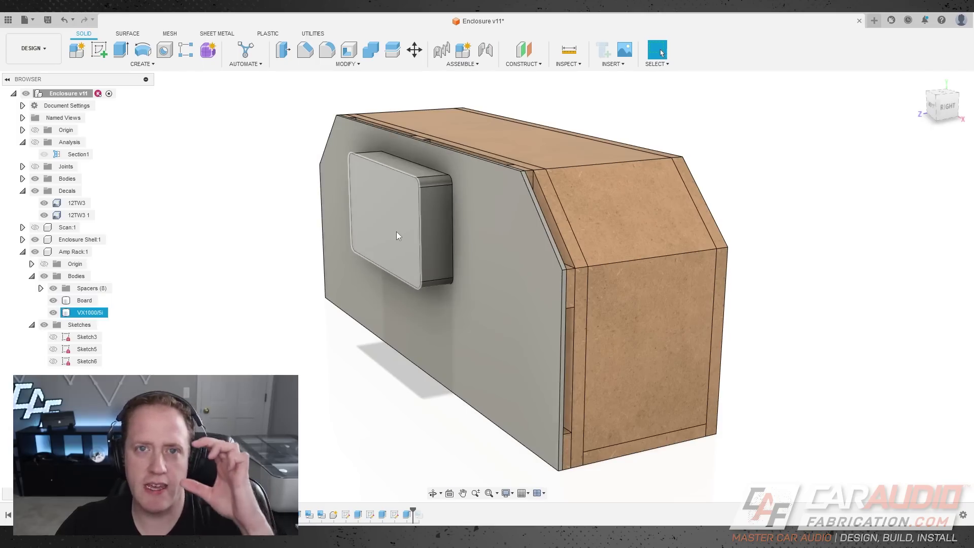
pyautogui.press('Escape')
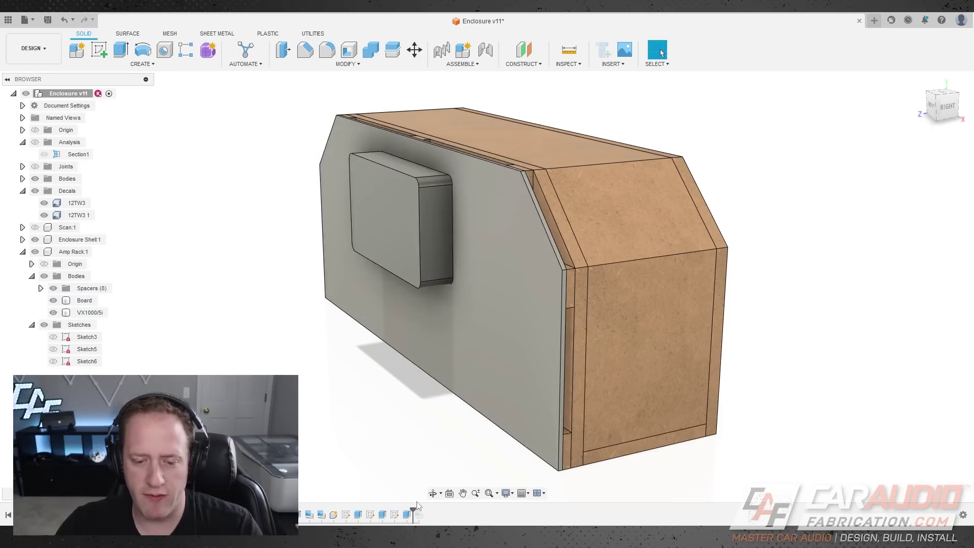
pyautogui.moveTo(419, 509); pyautogui.dragTo(424, 508)
pyautogui.keyDown('shift'); pyautogui.moveTo(448, 236); pyautogui.dragTo(482, 244, button='middle'); pyautogui.keyUp('shift')
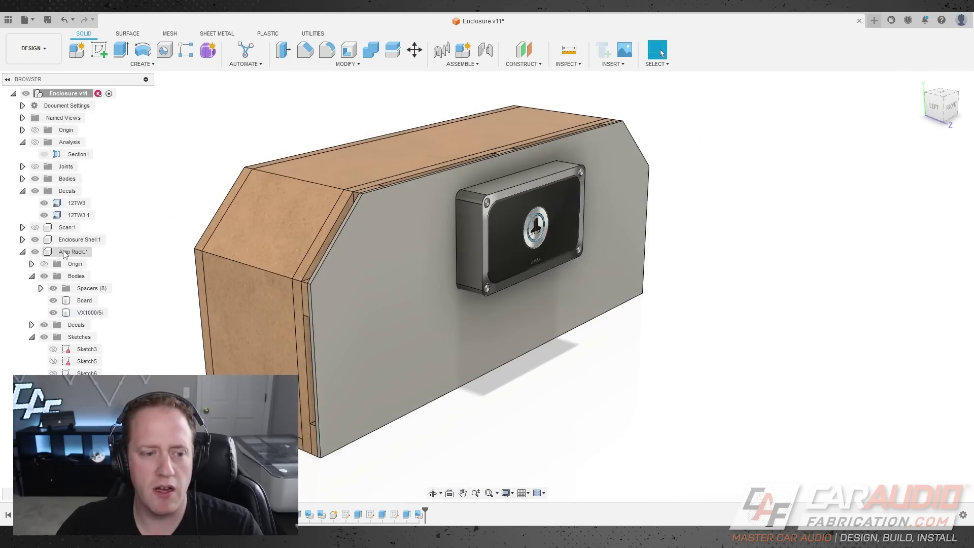
# Show the trunk scan around the enclosure and turn on the section analysis to cut through the amp rack.
pyautogui.click(35, 227)
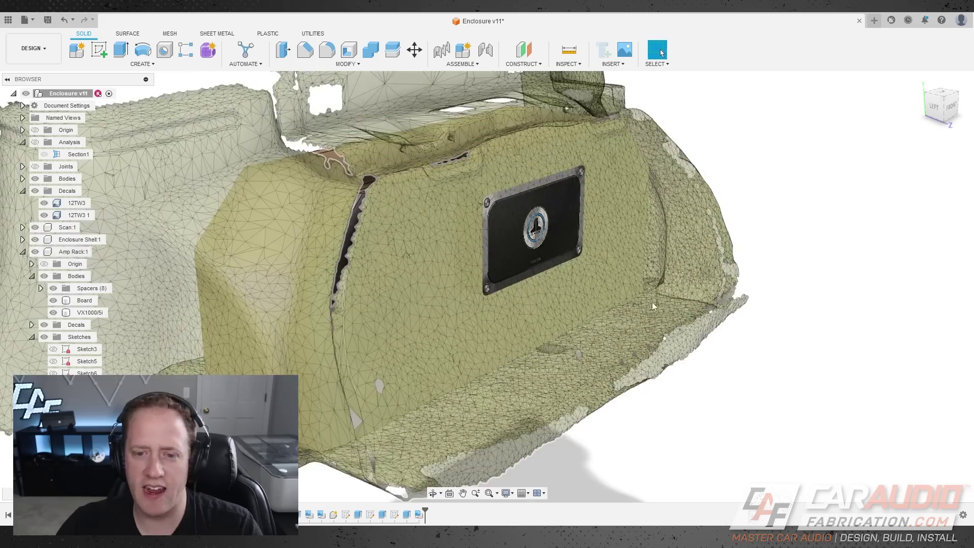
pyautogui.keyDown('shift'); pyautogui.moveTo(652, 306); pyautogui.dragTo(730, 313, button='middle'); pyautogui.keyUp('shift')
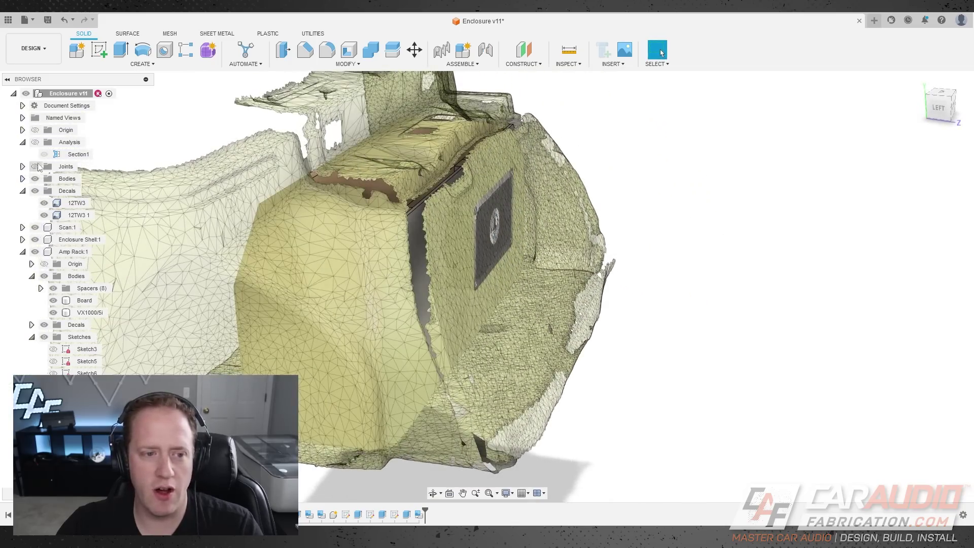
pyautogui.click(35, 143)
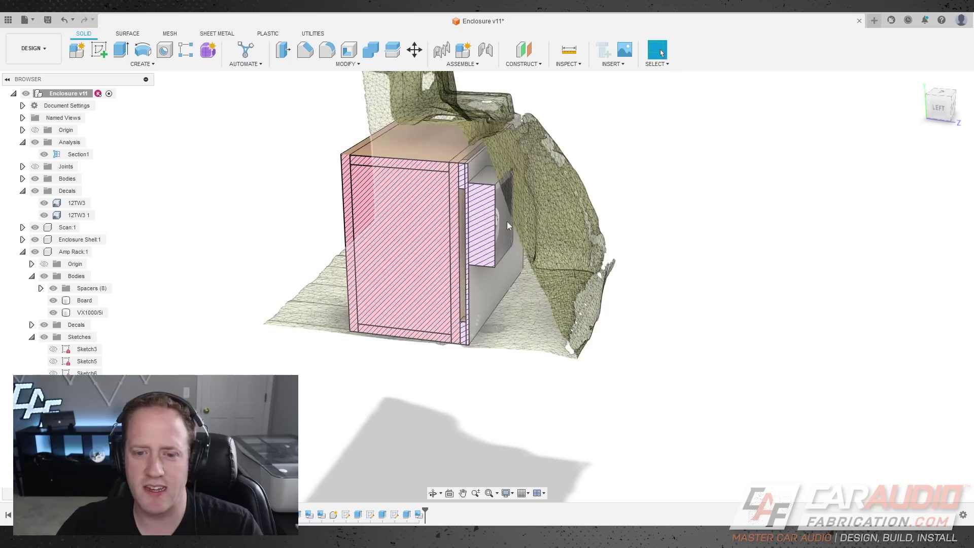
# Examine the sectioned enclosure from the side for clearance between the amplifier, the board and the scanned trunk.
pyautogui.scroll(5, 504, 178)
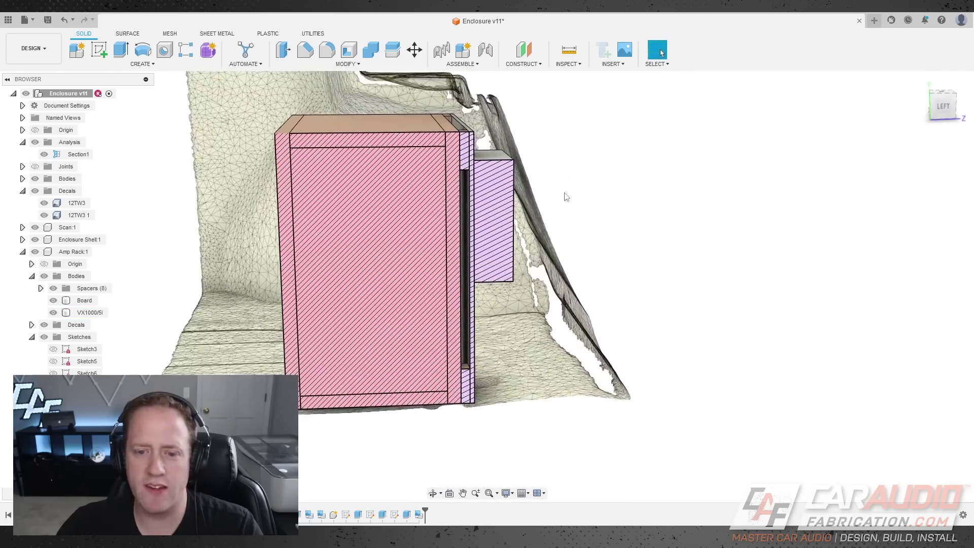
pyautogui.keyDown('shift'); pyautogui.moveTo(513, 128); pyautogui.dragTo(533, 173, button='middle'); pyautogui.keyUp('shift')
pyautogui.scroll(1, 526, 206)
pyautogui.moveTo(526, 206)
pyautogui.keyDown('shift'); pyautogui.mouseDown(button='middle')
pyautogui.moveTo(507, 165)
pyautogui.moveTo(512, 195)
pyautogui.mouseUp(button='middle'); pyautogui.keyUp('shift')
pyautogui.keyDown('shift'); pyautogui.moveTo(507, 290); pyautogui.dragTo(488, 279, button='middle'); pyautogui.keyUp('shift')
pyautogui.keyDown('shift'); pyautogui.moveTo(545, 386); pyautogui.dragTo(556, 319, button='middle'); pyautogui.keyUp('shift')
pyautogui.scroll(-1, 649, 435)
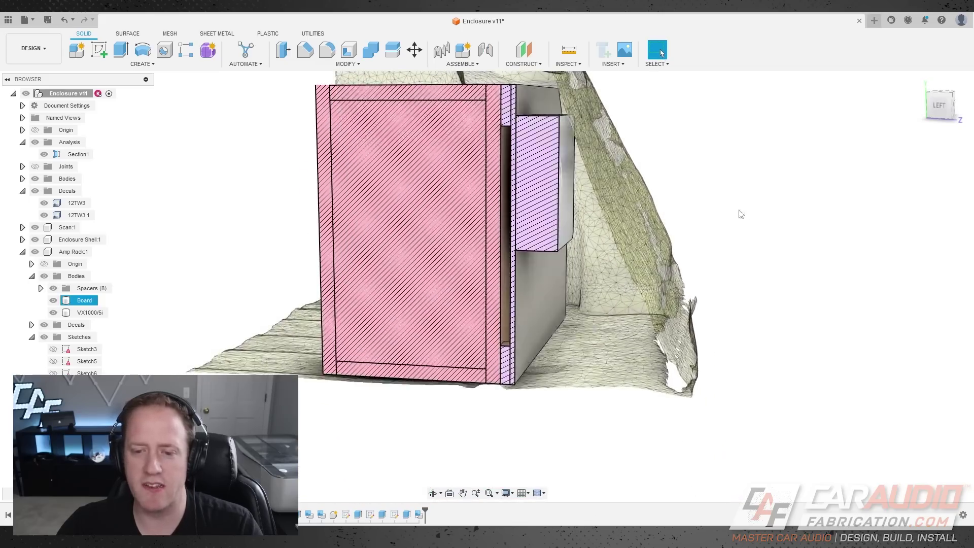
pyautogui.keyDown('shift'); pyautogui.moveTo(739, 211); pyautogui.dragTo(705, 267, button='middle'); pyautogui.keyUp('shift')
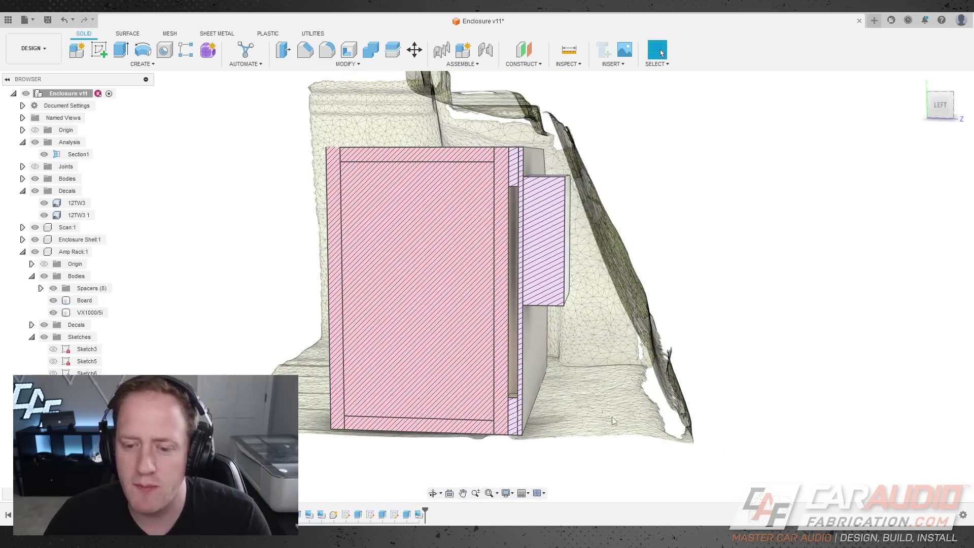
pyautogui.keyDown('shift'); pyautogui.moveTo(614, 421); pyautogui.dragTo(576, 370, button='middle'); pyautogui.keyUp('shift')
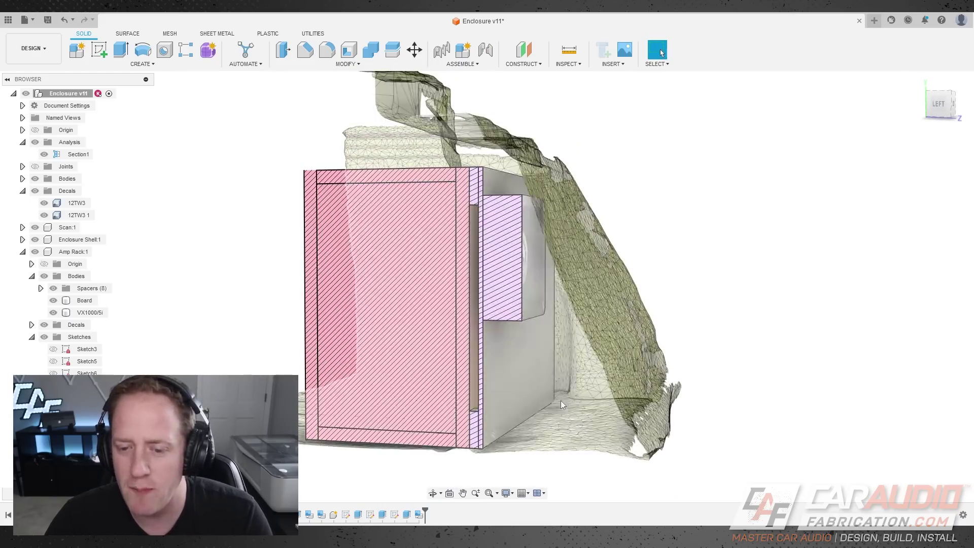
# Examine the sectioned enclosure from slightly above and below for the gap between the amplifier and the sloping trunk scan.
pyautogui.moveTo(556, 357)
pyautogui.keyDown('shift'); pyautogui.mouseDown(button='middle')
pyautogui.moveTo(568, 346)
pyautogui.moveTo(559, 342)
pyautogui.mouseUp(button='middle'); pyautogui.keyUp('shift')
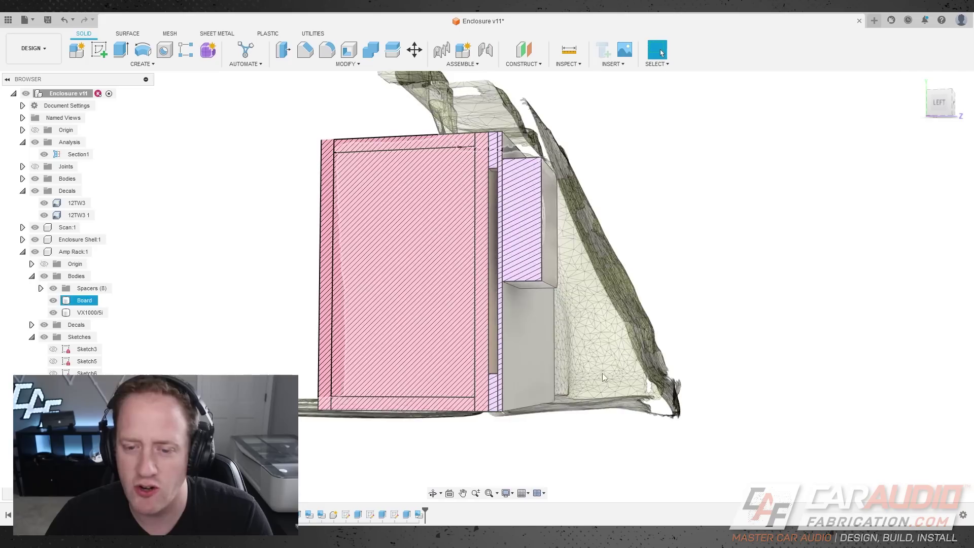
pyautogui.keyDown('shift'); pyautogui.moveTo(604, 377); pyautogui.dragTo(607, 372, button='middle'); pyautogui.keyUp('shift')
pyautogui.keyDown('shift'); pyautogui.moveTo(600, 329); pyautogui.dragTo(562, 360, button='middle'); pyautogui.keyUp('shift')
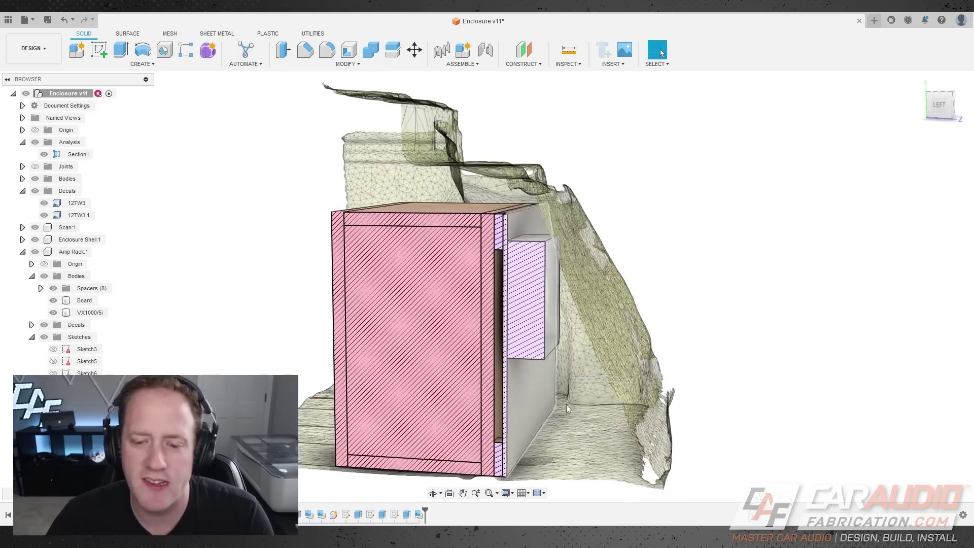
pyautogui.keyDown('shift'); pyautogui.moveTo(540, 319); pyautogui.dragTo(575, 364, button='middle'); pyautogui.keyUp('shift')
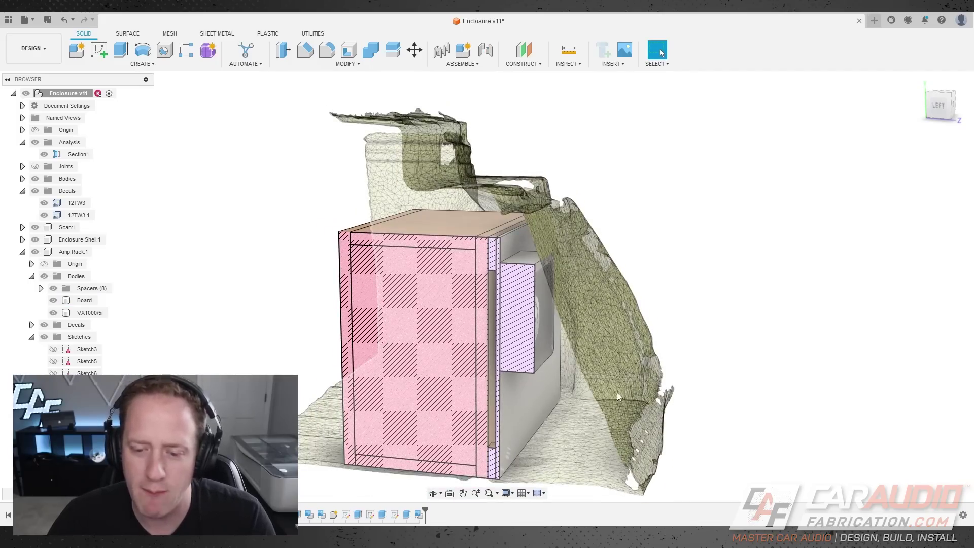
pyautogui.keyDown('shift'); pyautogui.moveTo(553, 459); pyautogui.dragTo(578, 406, button='middle'); pyautogui.keyUp('shift')
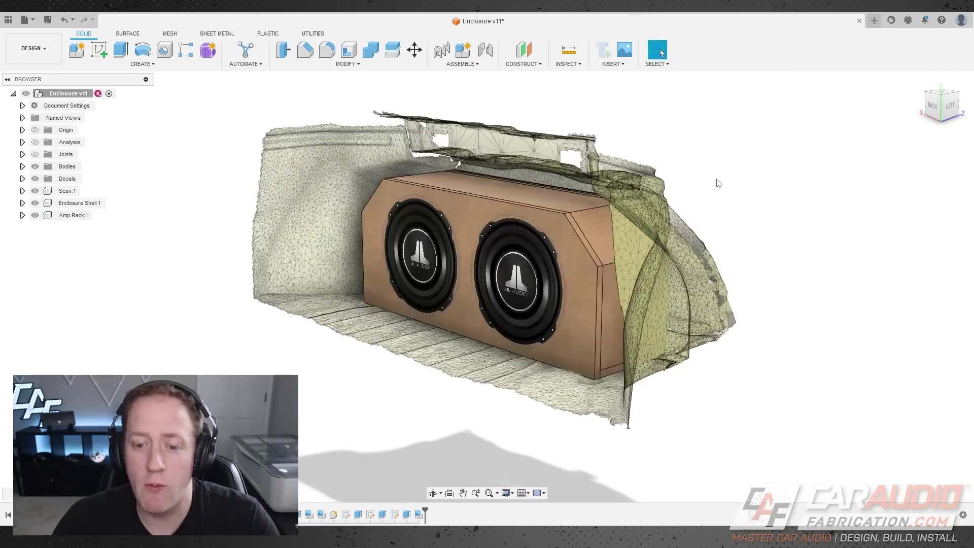
# Examine the complete enclosure inside the trunk scan from the subwoofer side and the end, checking the front baffle's fit.
pyautogui.keyDown('shift'); pyautogui.moveTo(717, 181); pyautogui.dragTo(697, 183, button='middle'); pyautogui.keyUp('shift')
pyautogui.scroll(3, 504, 205)
pyautogui.keyDown('shift'); pyautogui.moveTo(504, 205); pyautogui.dragTo(767, 150, button='middle'); pyautogui.keyUp('shift')
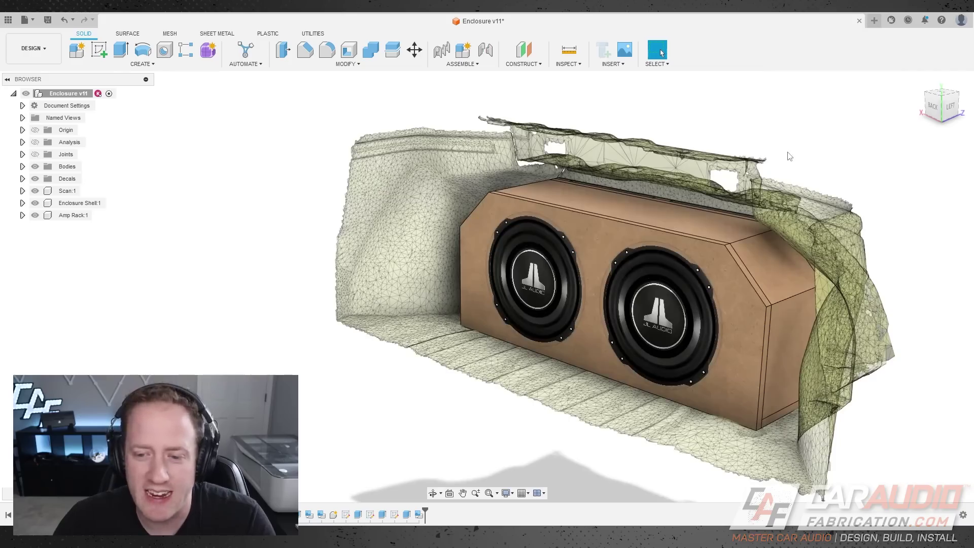
pyautogui.keyDown('shift'); pyautogui.moveTo(852, 171); pyautogui.dragTo(627, 224, button='middle'); pyautogui.keyUp('shift')
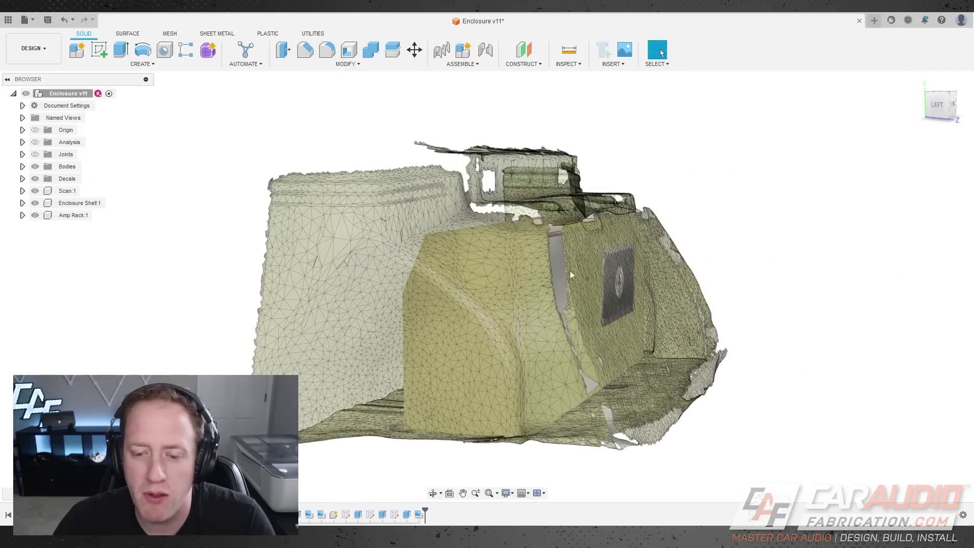
pyautogui.keyDown('shift'); pyautogui.moveTo(581, 294); pyautogui.dragTo(348, 183, button='middle'); pyautogui.keyUp('shift')
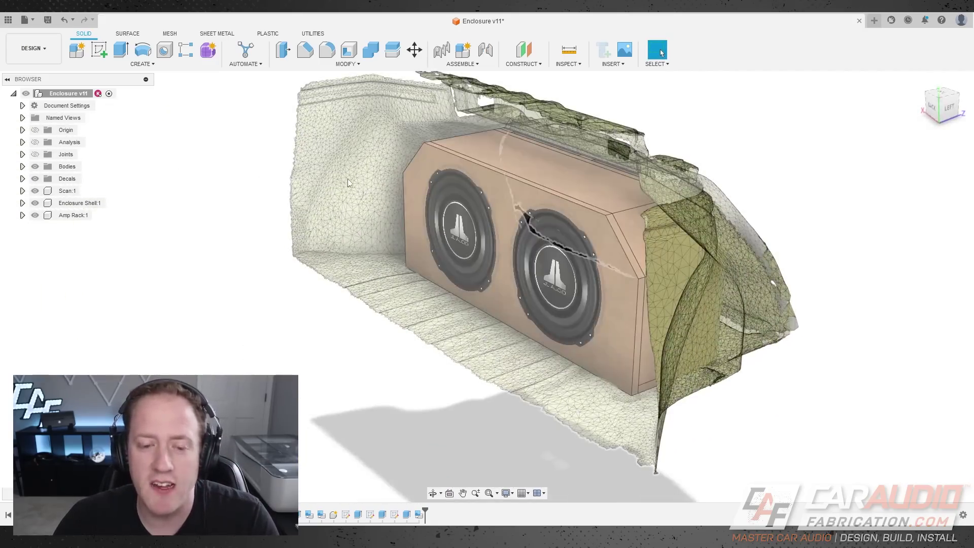
pyautogui.click(413, 214)
pyautogui.keyDown('shift'); pyautogui.moveTo(449, 215); pyautogui.dragTo(695, 136, button='middle'); pyautogui.keyUp('shift')
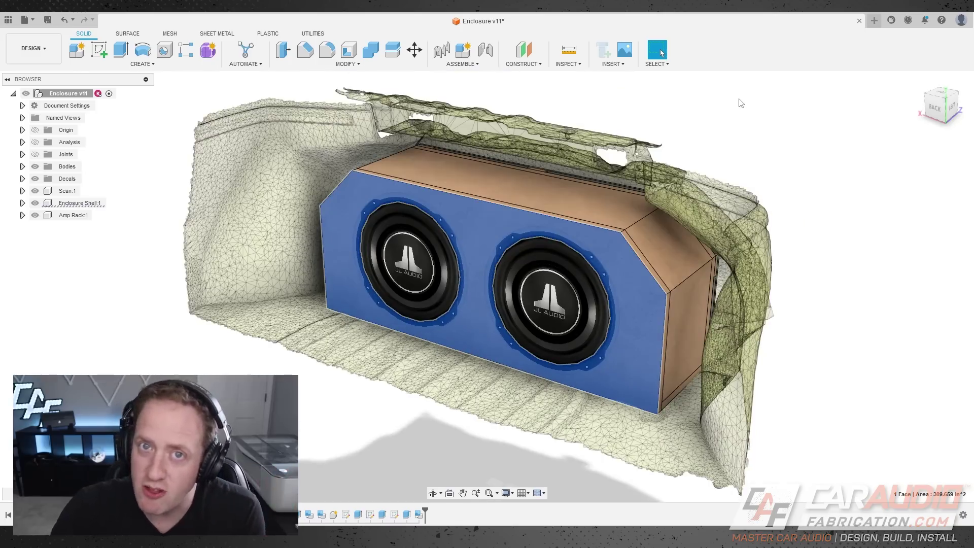
pyautogui.click(786, 123)
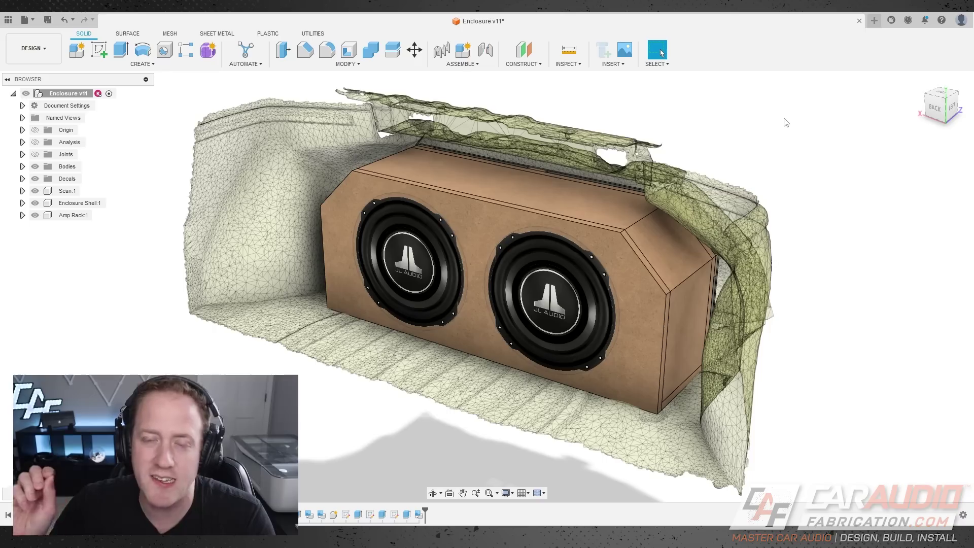
# Set the camera to Orthographic and show the subwoofer baffle and trunk scan squarely from the back.
pyautogui.click(506, 492)
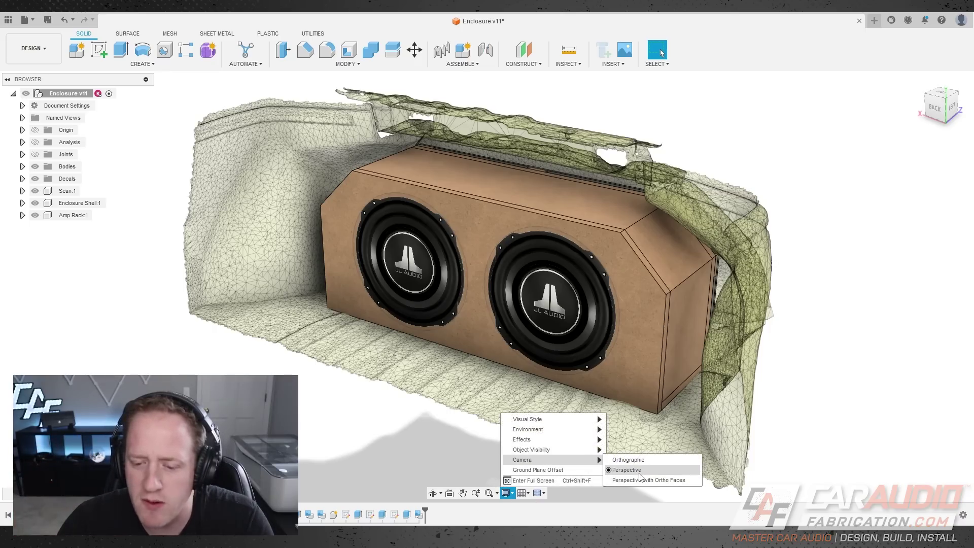
pyautogui.click(639, 460)
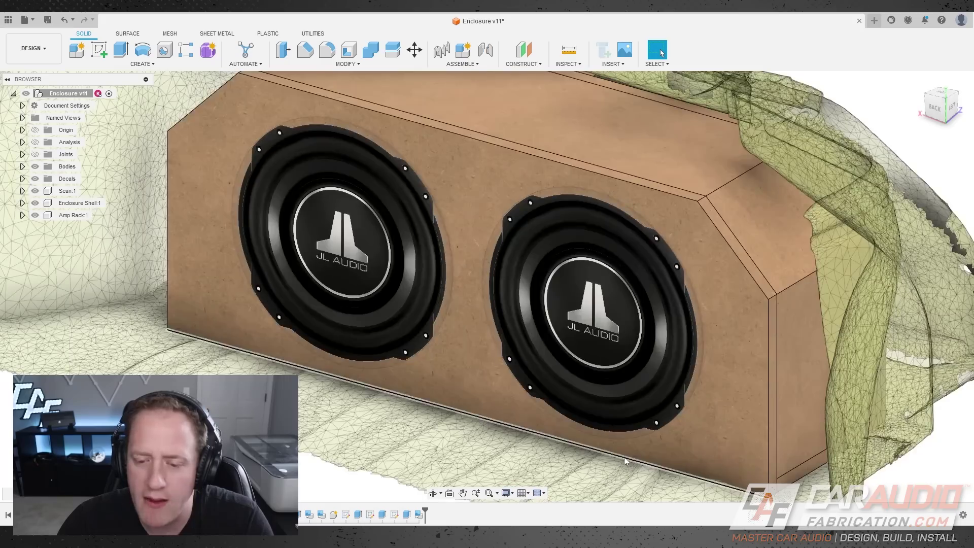
pyautogui.click(937, 109)
pyautogui.moveTo(447, 355); pyautogui.dragTo(630, 197, button='middle')
pyautogui.scroll(3, 434, 297)
pyautogui.moveTo(572, 405); pyautogui.dragTo(562, 359, button='middle')
pyautogui.scroll(-1, 559, 376)
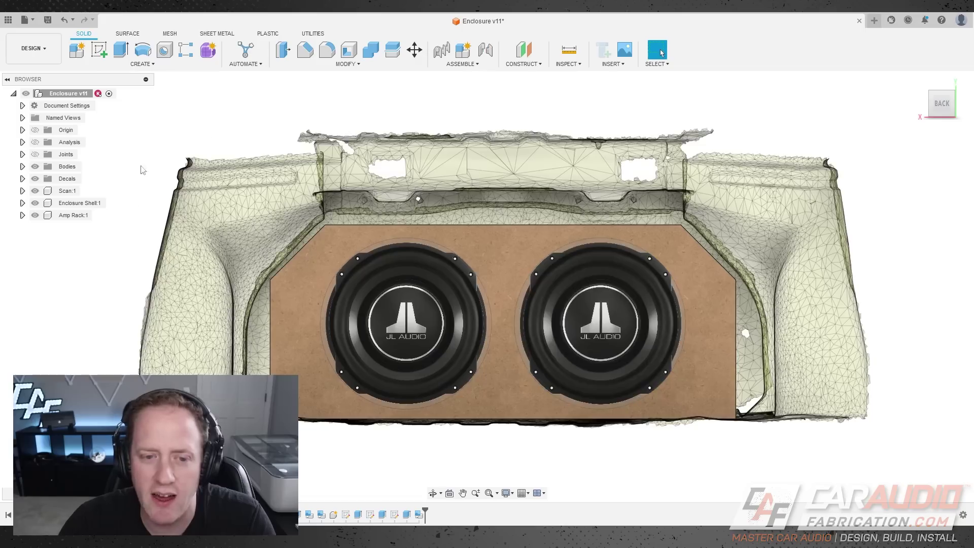